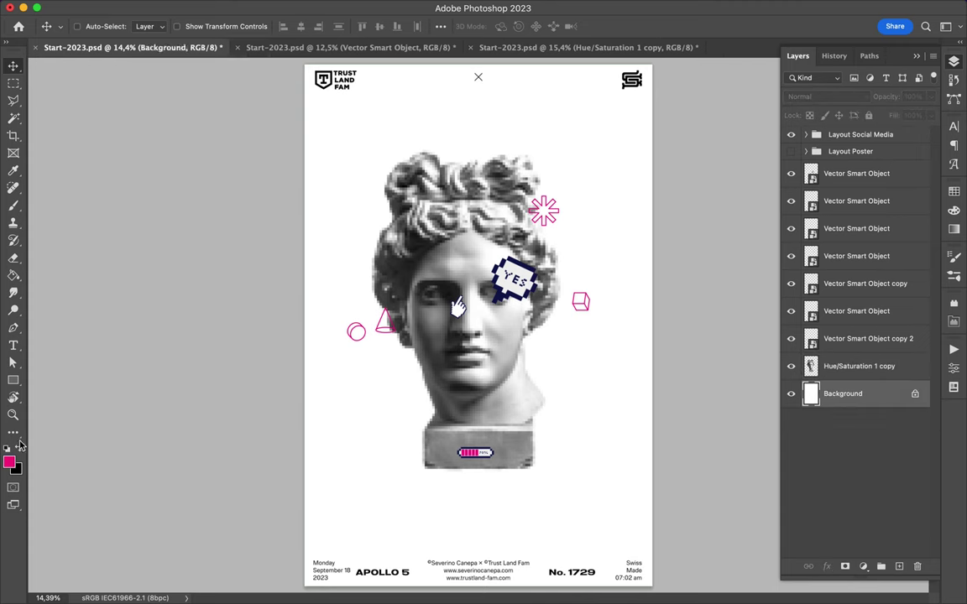
- Fill the Background layer with the dark navy swatch and begin enlarging the pixel hand
left_click(144, 209)
left_click(419, 238)
left_click(955, 191)
left_click(828, 227)
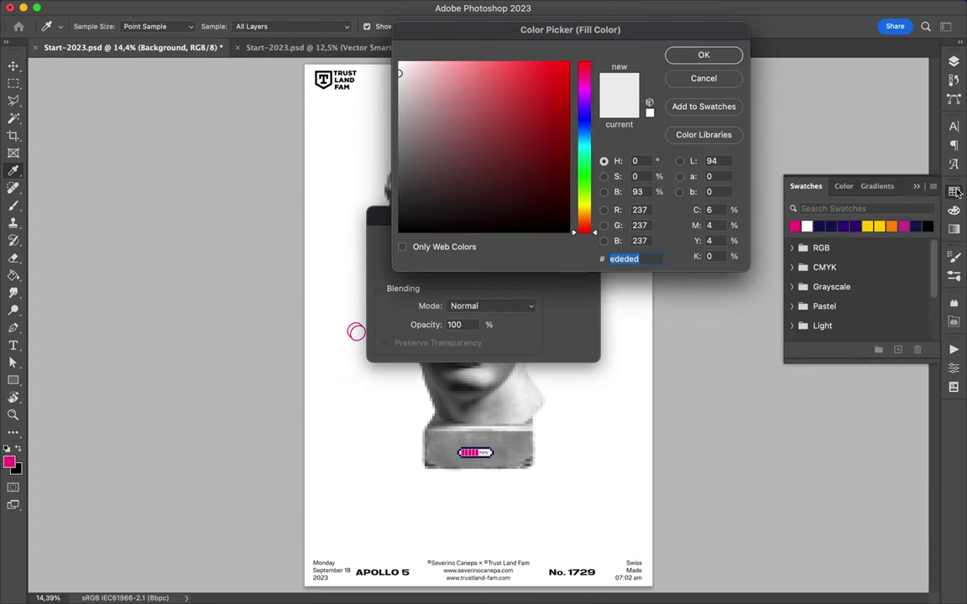
left_click(704, 54)
left_click(577, 242)
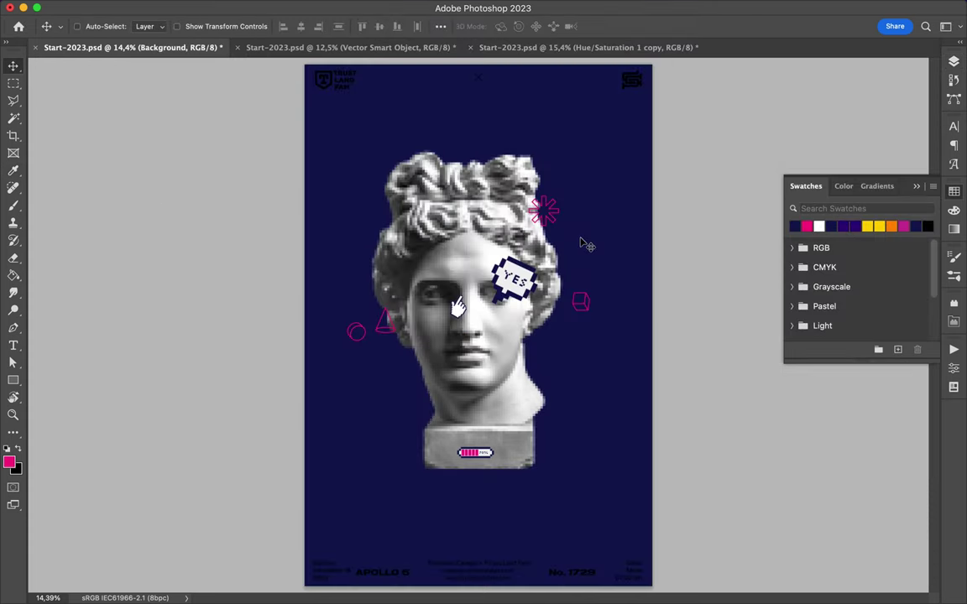
left_click_drag(458, 308, 497, 388)
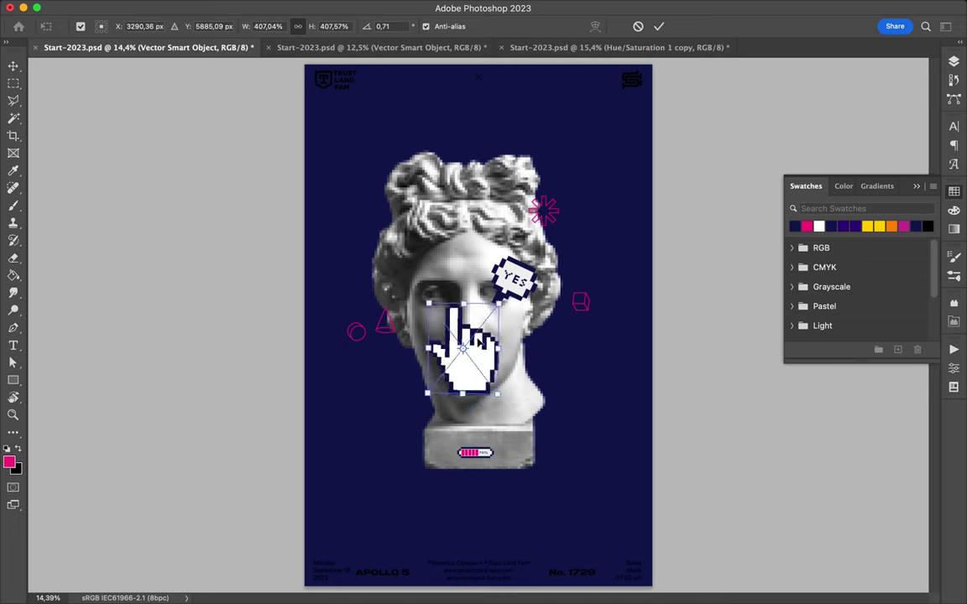
- Shrink the YES bubble and move it onto the statue's forehead
left_click_drag(527, 290, 459, 239)
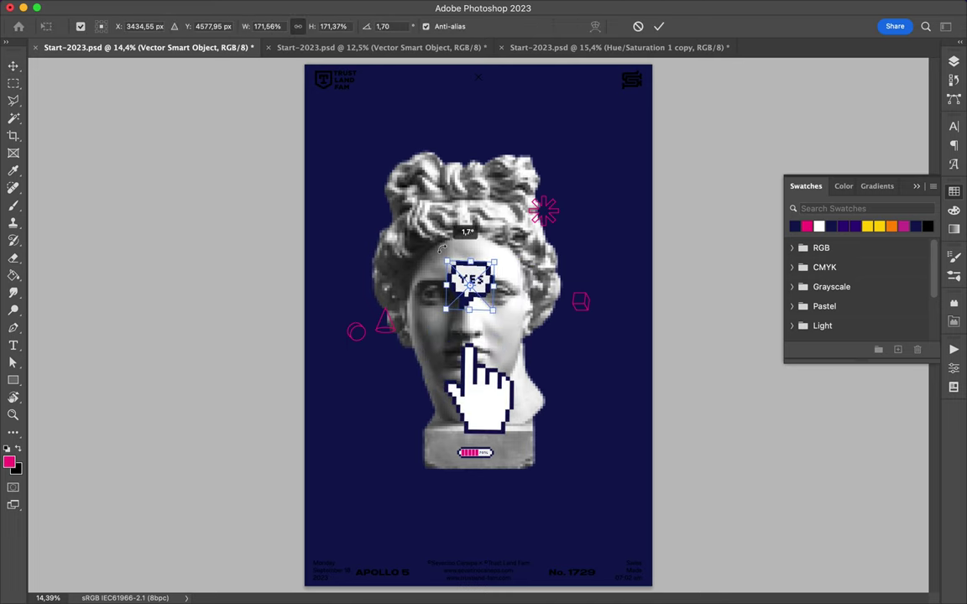
scroll(478, 326, "up", 3)
left_click_drag(508, 254, 478, 255)
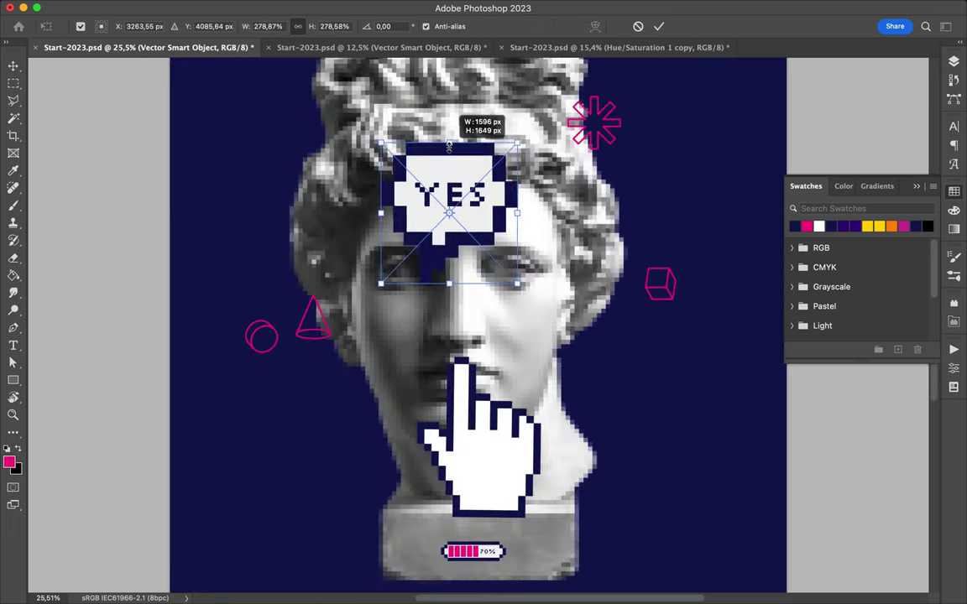
key("Return")
left_click_drag(451, 257, 467, 164)
scroll(485, 347, "down", 2)
scroll(485, 347, "down", 1)
- Clip a pink Linear Dodge rectangle to the statue and move the battery to the eye
key("u")
mouse_move(372, 145)
left_mouse_down()
mouse_move(460, 227)
mouse_move(568, 478)
left_mouse_up()
key("F7")
left_click(827, 97)
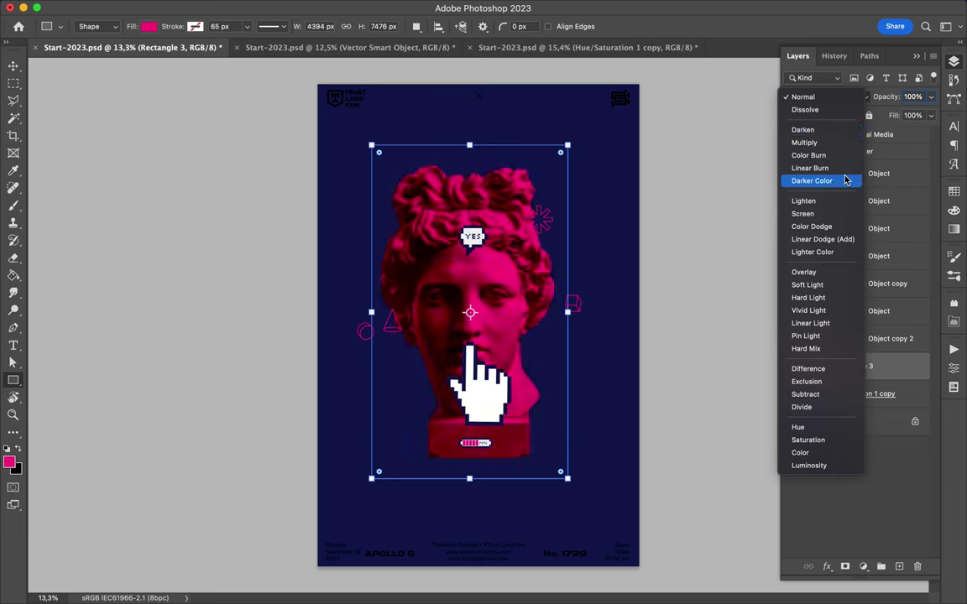
left_click(834, 241)
scroll(478, 325, "up", 2)
left_click(827, 97)
scroll(378, 387, "down", 1)
key("v")
left_click_drag(474, 519, 430, 279)
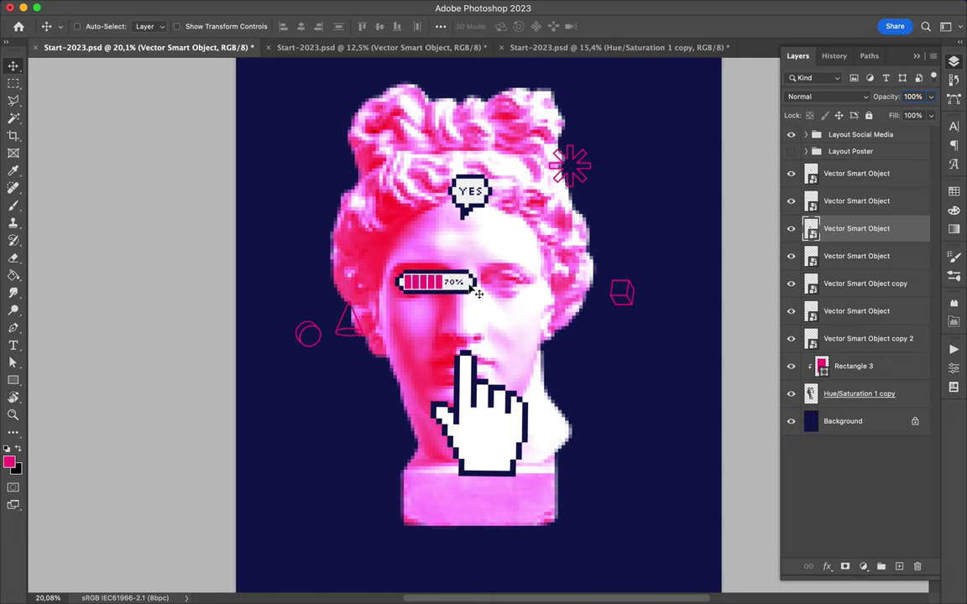
- Reposition the left cone and circle icons and duplicate the cube icon
left_click_drag(349, 321, 340, 426)
left_click_drag(308, 334, 292, 347)
left_click(627, 298)
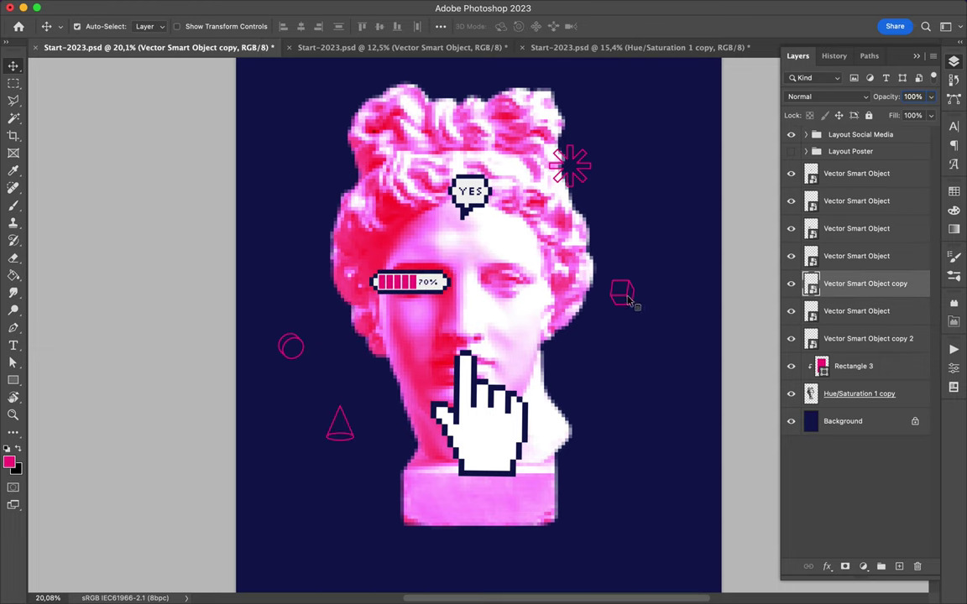
scroll(578, 179, "down", 2)
key("ctrl+j")
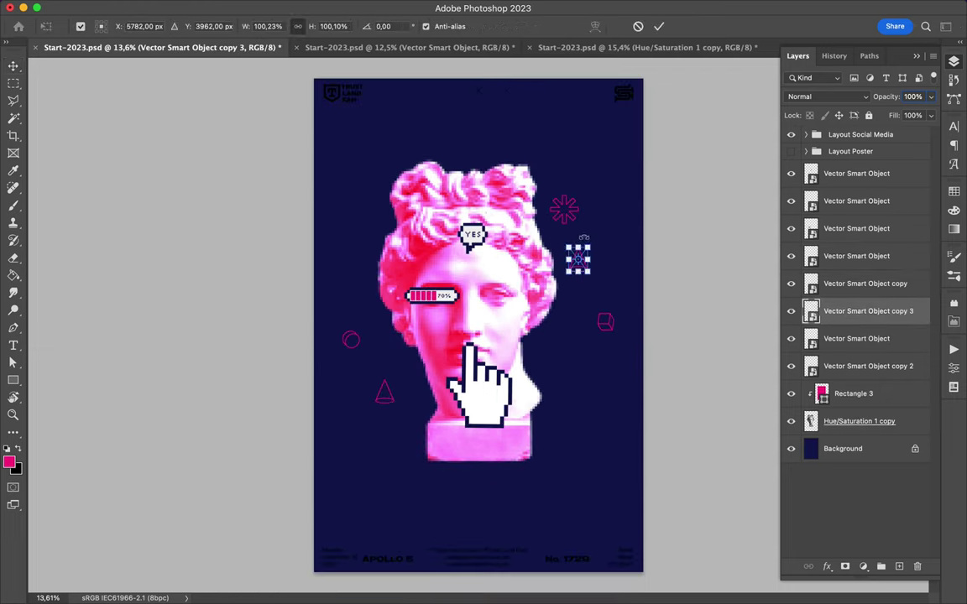
type("-100,23")
key("Return")
- Scatter copies of the cone, asterisk, circle and cube icons around the poster's edges
left_click_drag(578, 261, 611, 162)
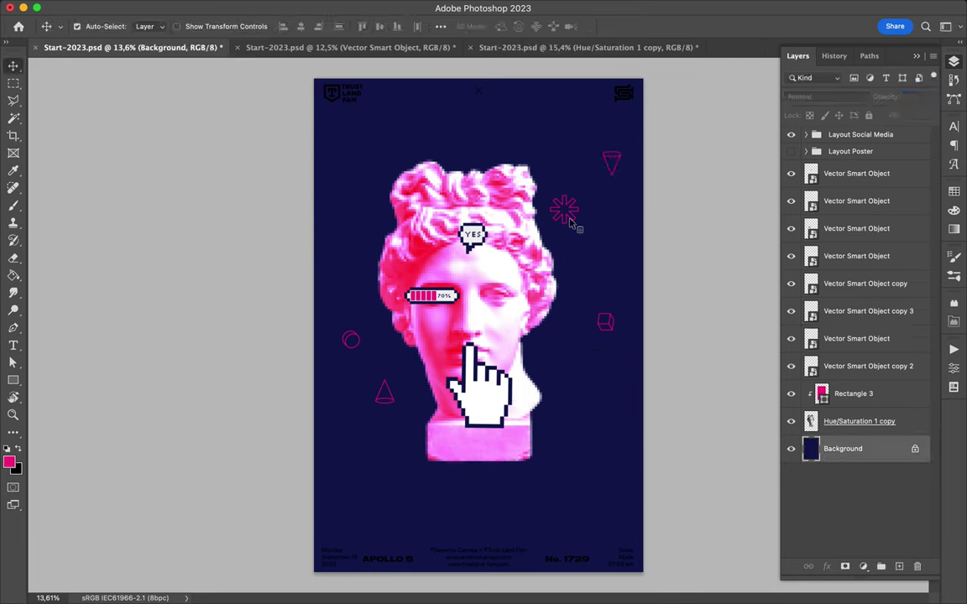
left_click_drag(564, 209, 401, 518)
left_click_drag(351, 339, 451, 136)
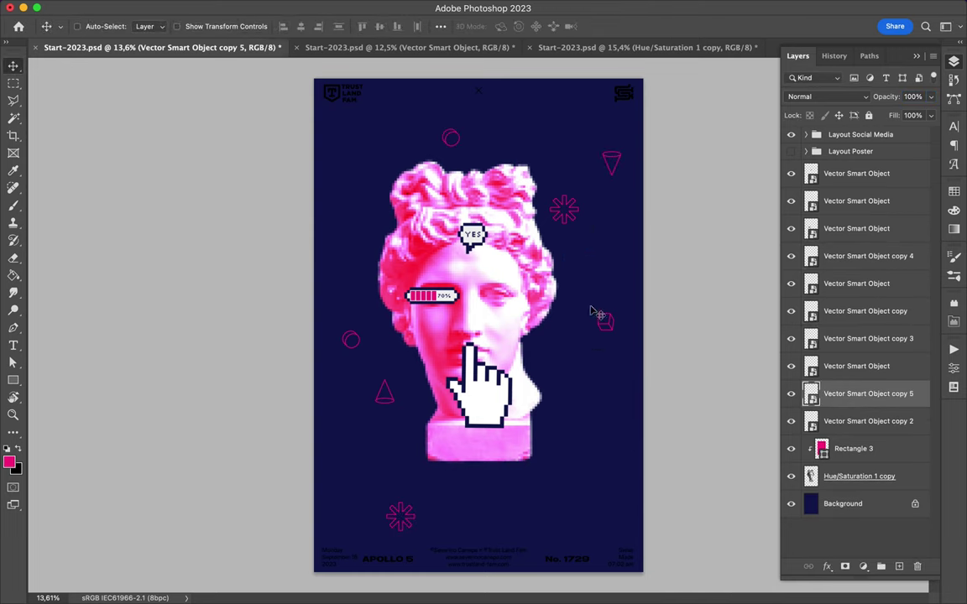
mouse_move(605, 322)
left_mouse_down()
mouse_move(508, 495)
mouse_move(336, 125)
left_mouse_up()
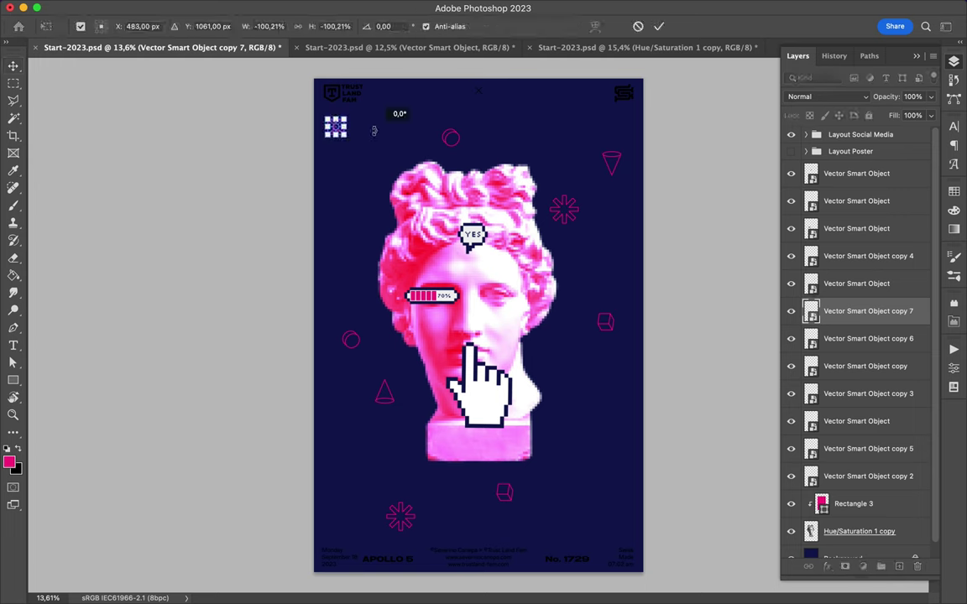
mouse_move(367, 341)
left_mouse_down()
mouse_move(414, 339)
mouse_move(335, 363)
left_mouse_up()
left_click(601, 432)
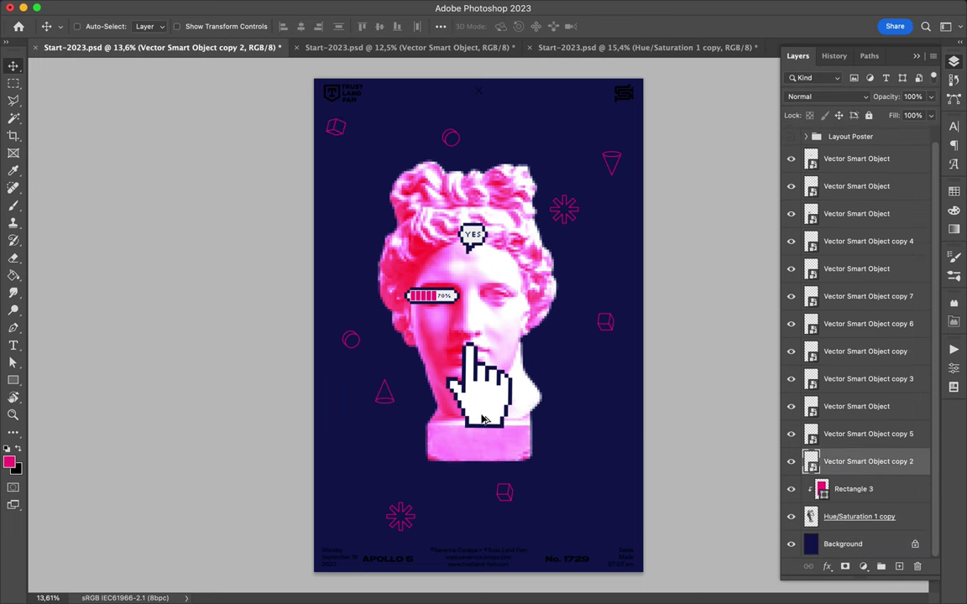
left_click_drag(576, 429, 578, 430)
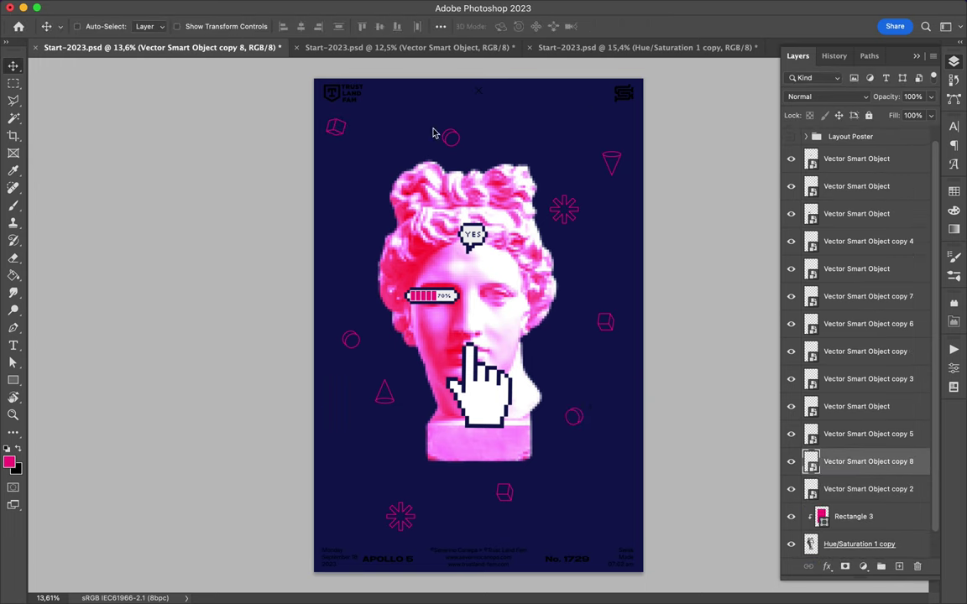
left_click_drag(342, 137, 569, 538)
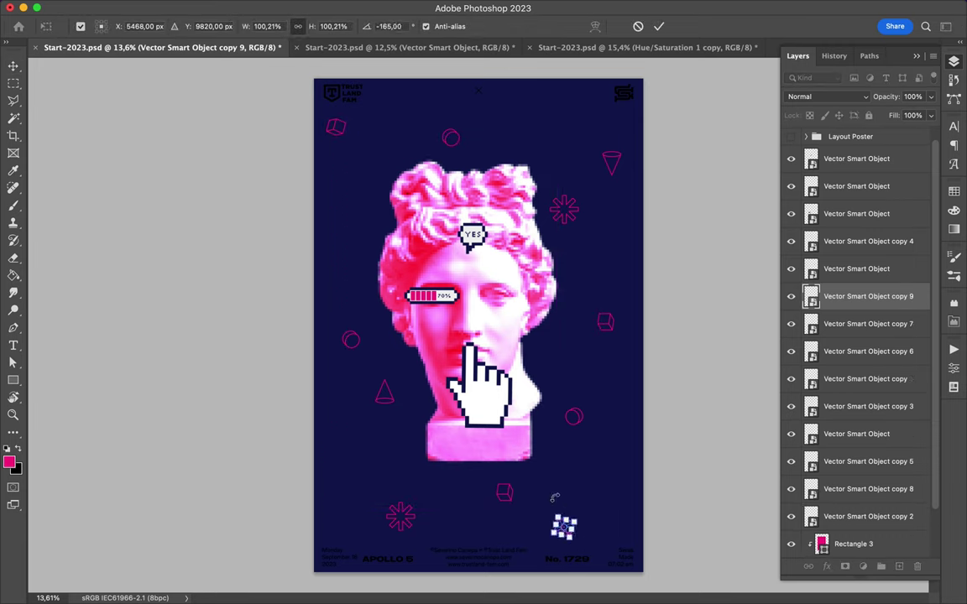
- Rotate the cube right of the head and add cone, asterisk and circle copies, one behind the head
left_click(605, 321)
key("ctrl+t")
left_click_drag(598, 295, 546, 289)
key("Return")
left_click_drag(612, 162, 524, 123)
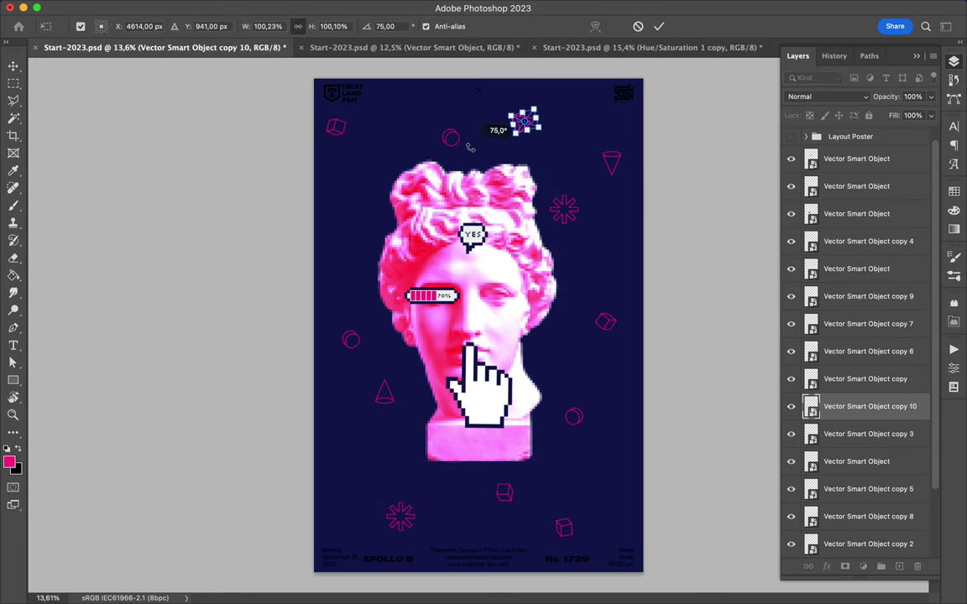
left_click(571, 210)
left_click_drag(426, 83, 414, 83)
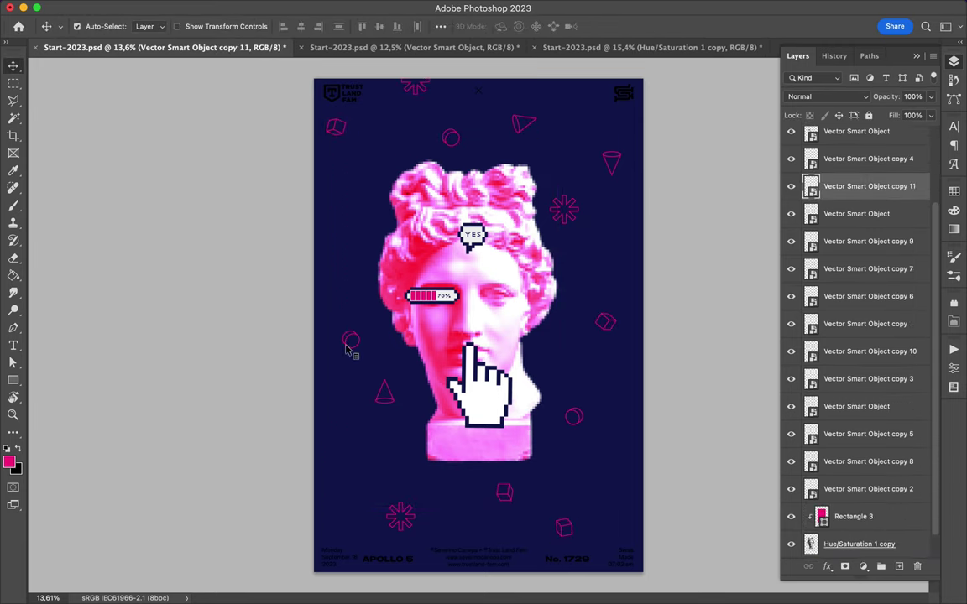
left_click_drag(351, 340, 552, 251)
left_click_drag(865, 488, 854, 525)
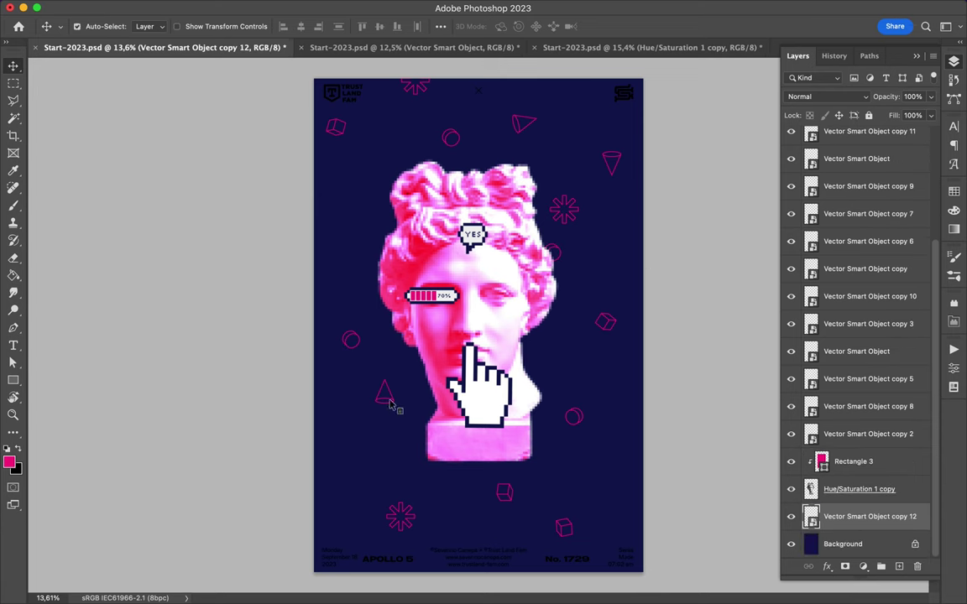
- Add cube, circle and cone copies at the left and lower right, tucking a circle behind the statue
left_click(504, 492, "ctrl")
left_click_drag(504, 493, 327, 428)
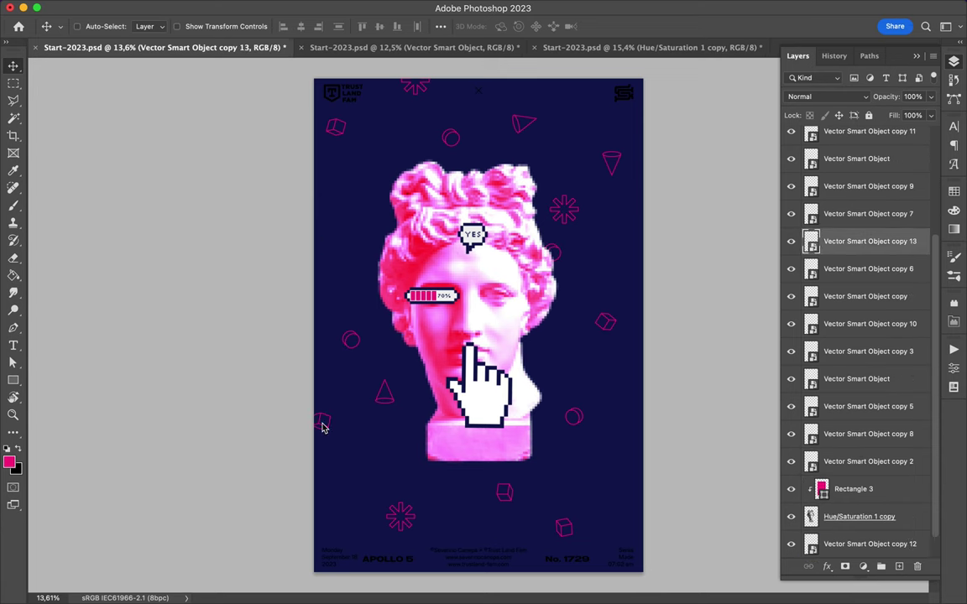
left_click(522, 124, "ctrl")
left_click_drag(351, 348, 322, 513)
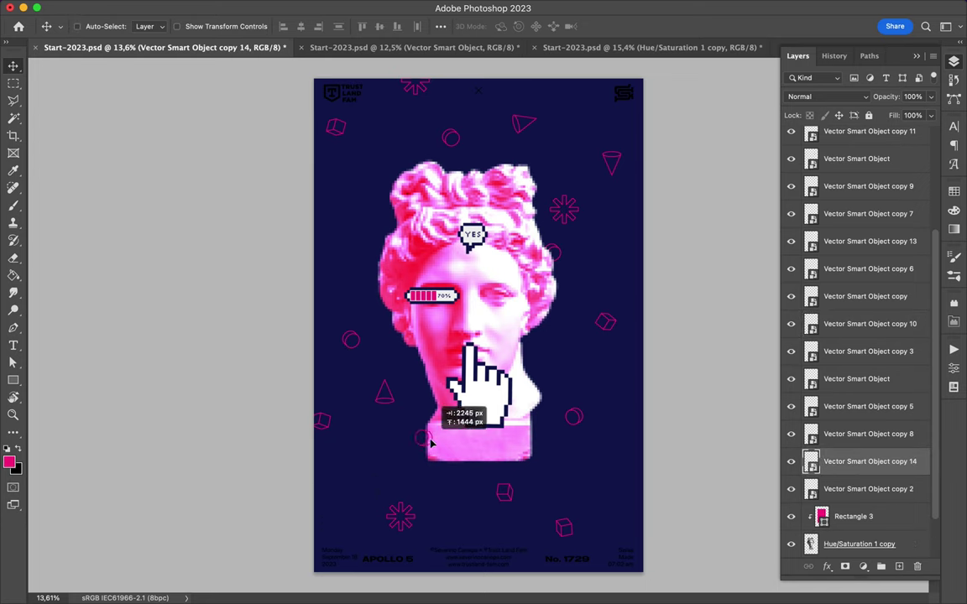
left_click_drag(429, 443, 322, 509)
scroll(863, 492, "down", 2)
left_click_drag(865, 403, 865, 530)
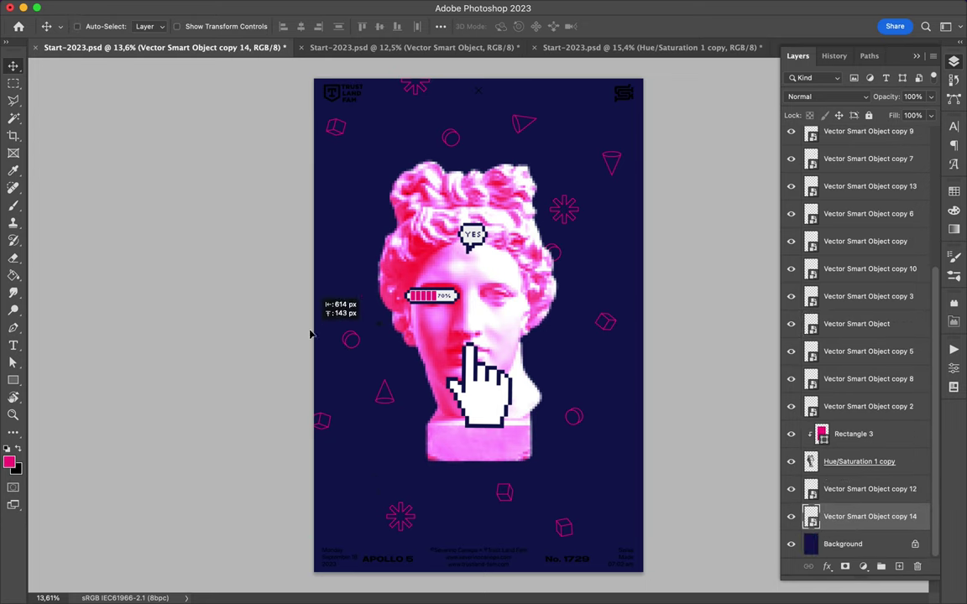
key("ctrl+t")
left_click_drag(438, 417, 442, 380)
key("Return")
left_click_drag(394, 401, 619, 487)
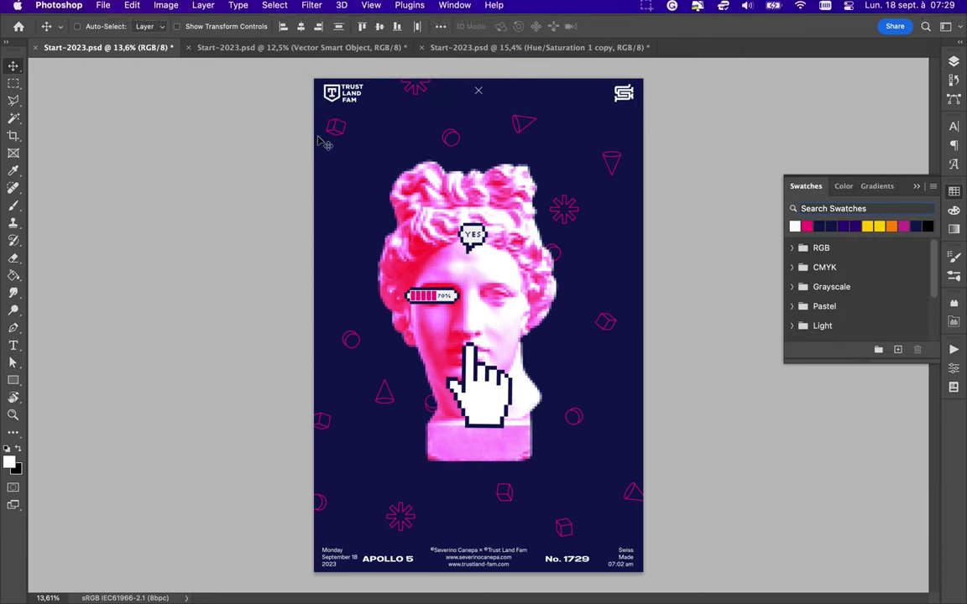
- Add asterisk copies beside the face and a small one at the top right
left_click_drag(556, 208, 371, 285)
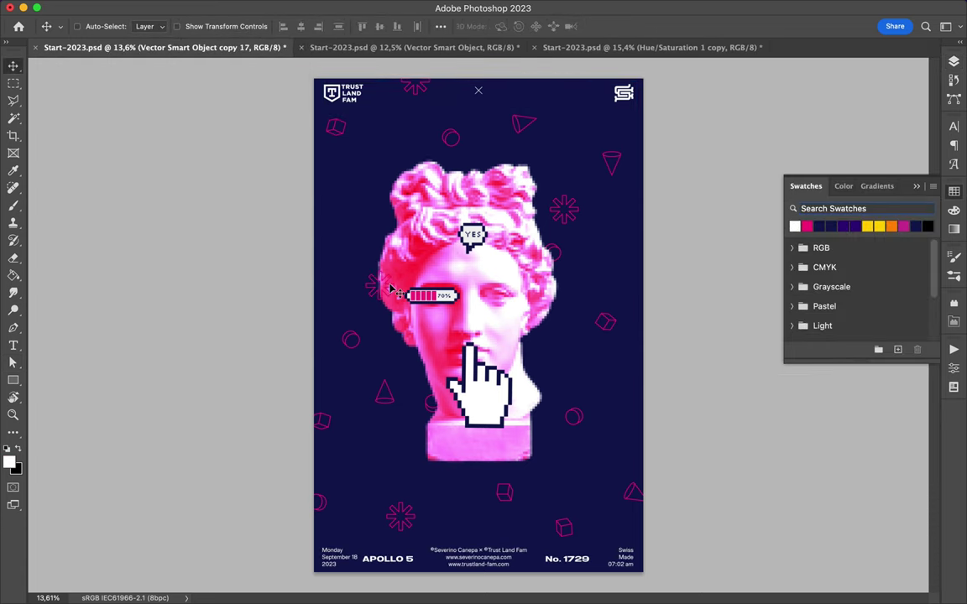
scroll(857, 336, "down", 3)
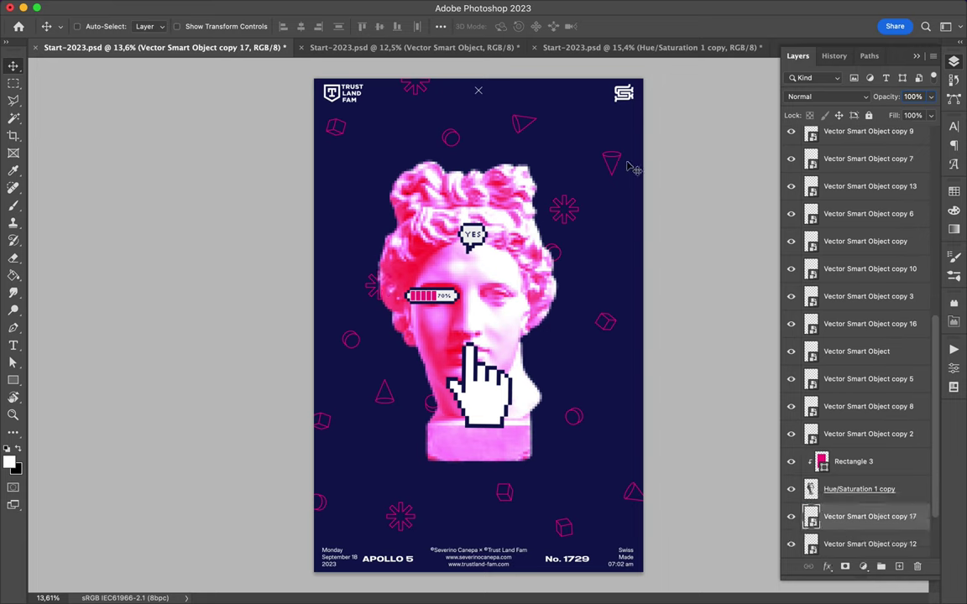
mouse_move(604, 87)
left_mouse_down()
mouse_move(634, 78)
mouse_move(591, 97)
left_mouse_up()
key("Return")
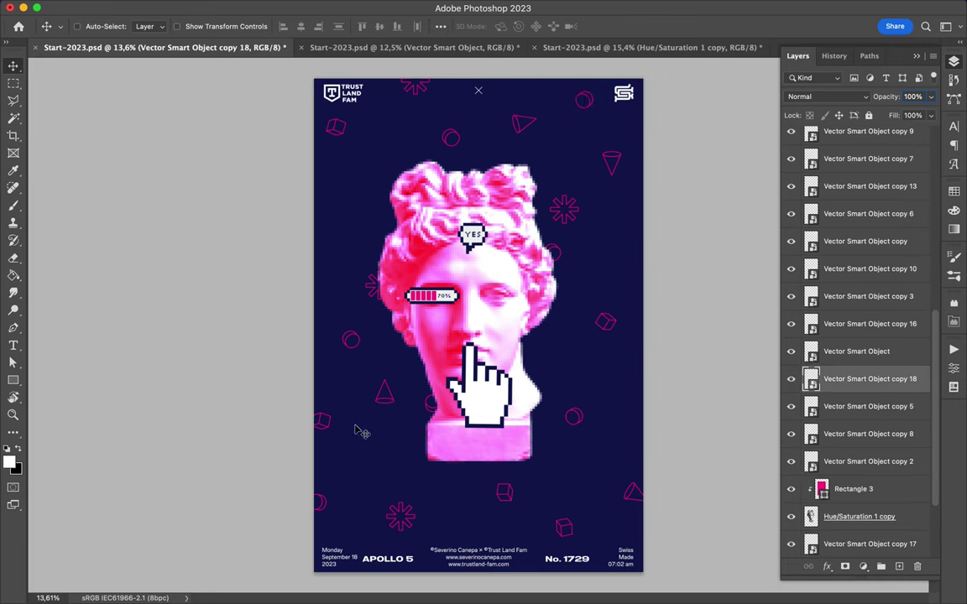
- Place cube, cone and circle copies beside the hair, left of the head, lower left and right, rotating one
left_click_drag(324, 422, 359, 214)
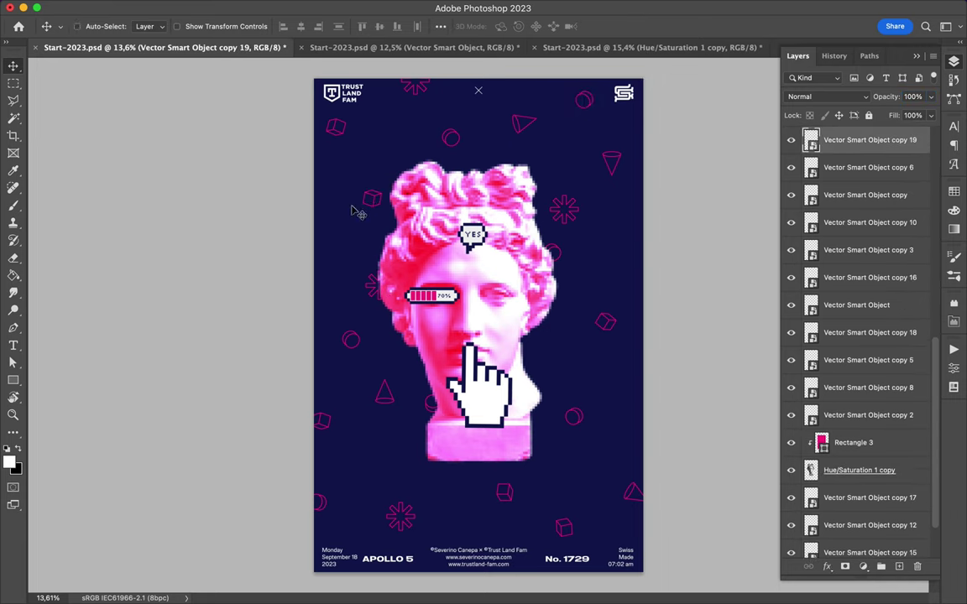
left_click_drag(523, 128, 345, 228)
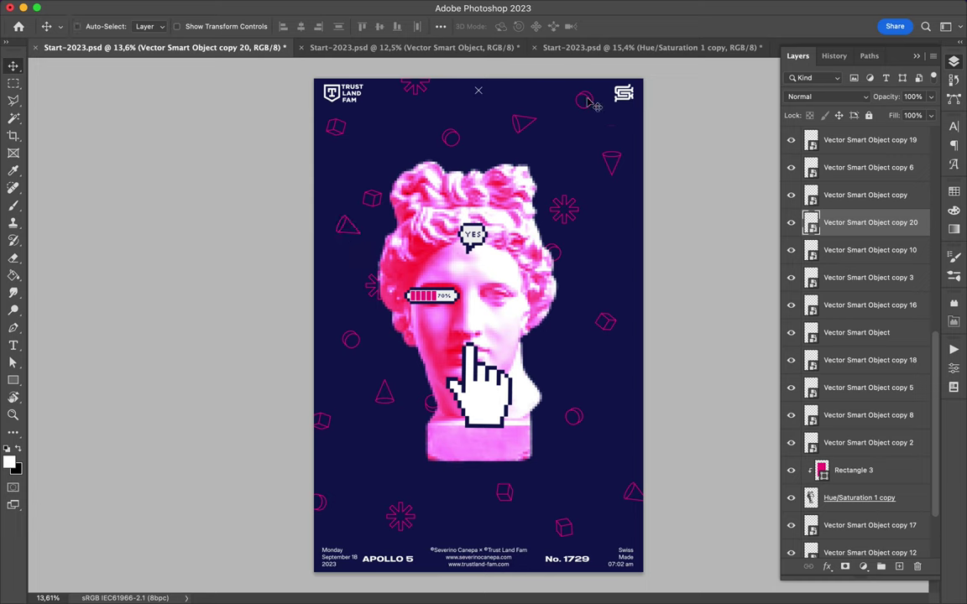
left_click_drag(323, 422, 359, 460)
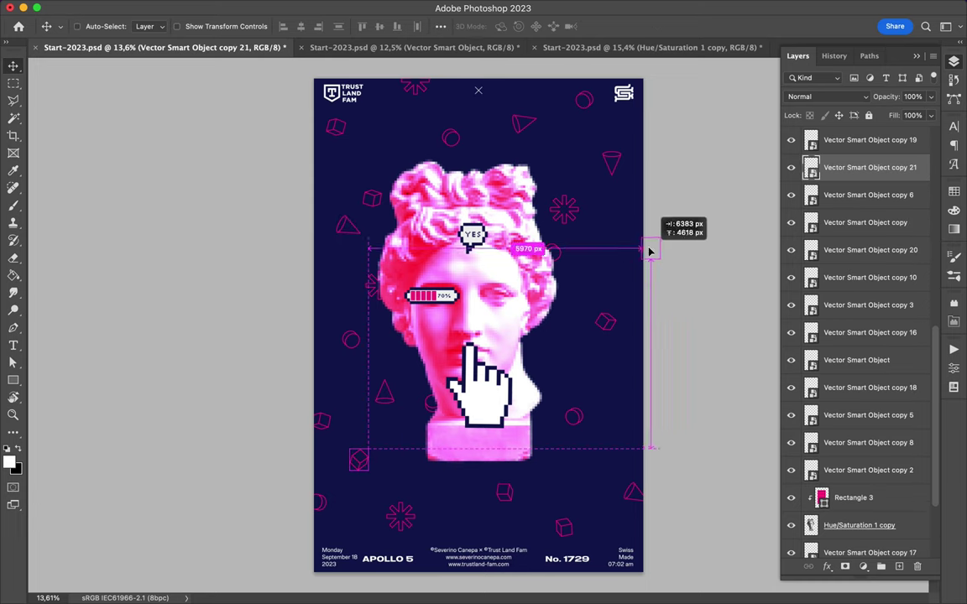
left_click_drag(554, 252, 640, 238)
left_click_drag(542, 212, 508, 87)
mouse_move(451, 137)
left_mouse_down()
mouse_move(424, 540)
mouse_move(374, 525)
left_mouse_up()
key("ctrl+t")
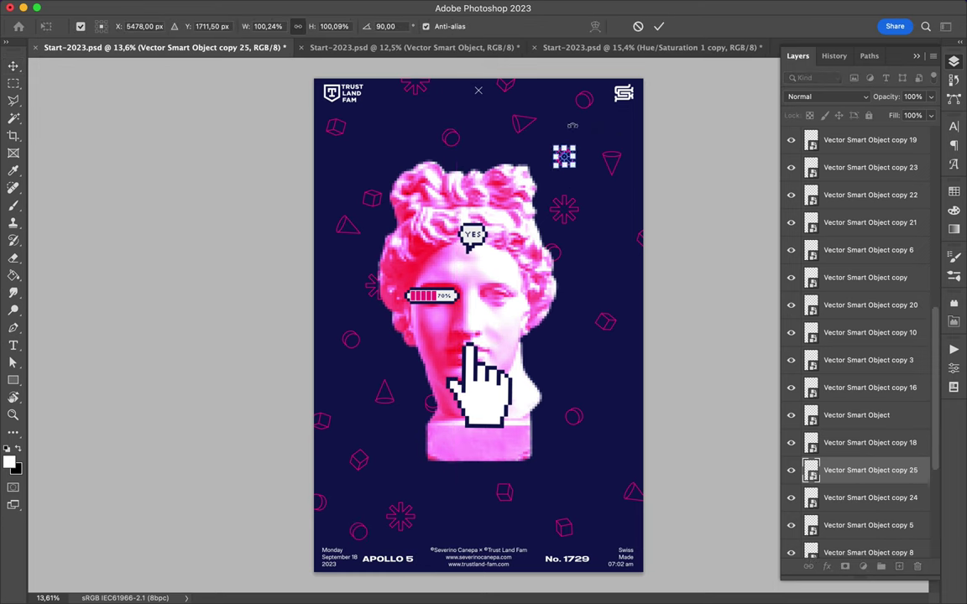
key("Return")
- Add asterisk copies by the cheek and upper left, plus rotated cube and icon copies beside the head
left_click_drag(564, 157, 319, 272)
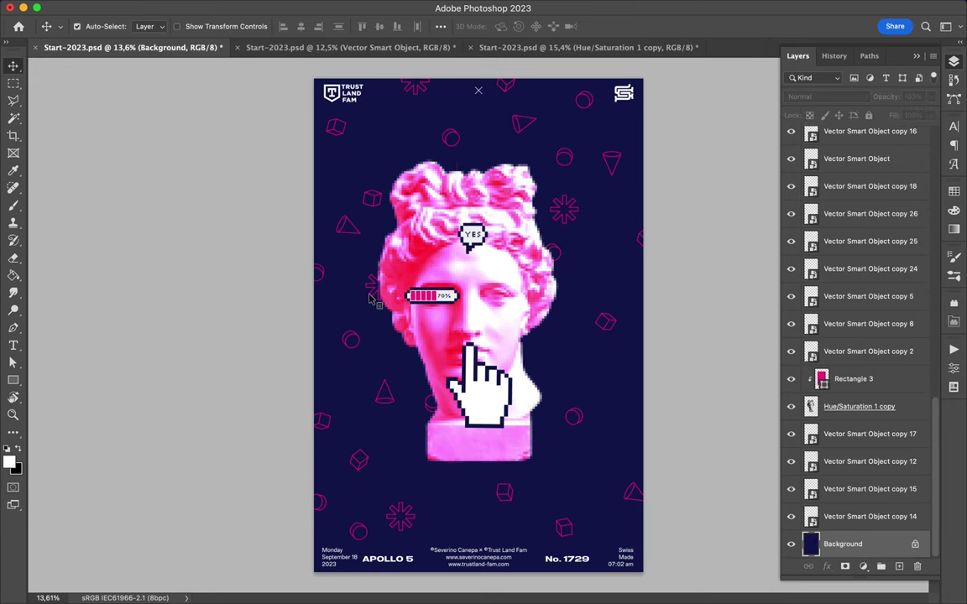
left_click_drag(370, 297, 538, 347)
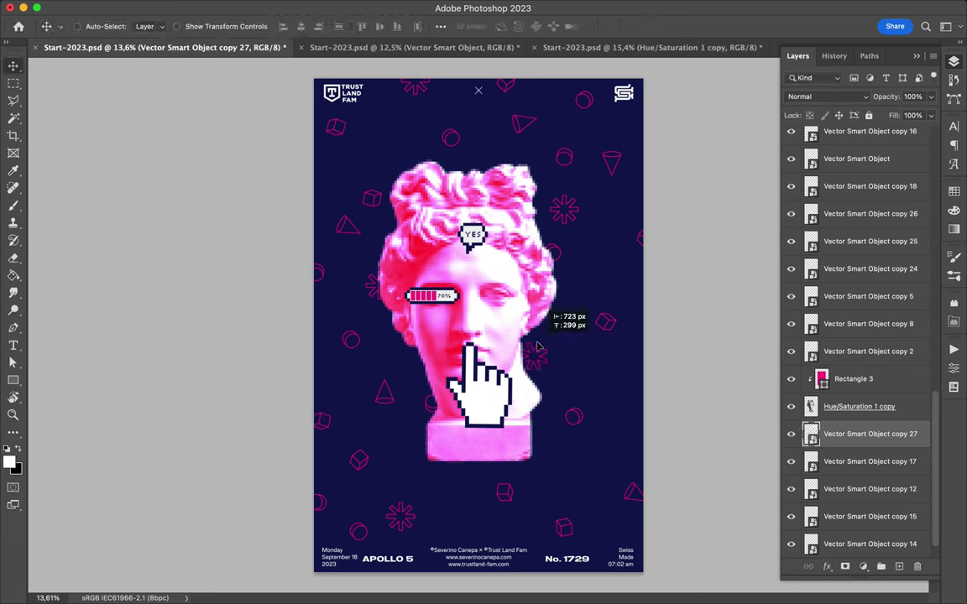
left_click_drag(601, 460, 583, 468)
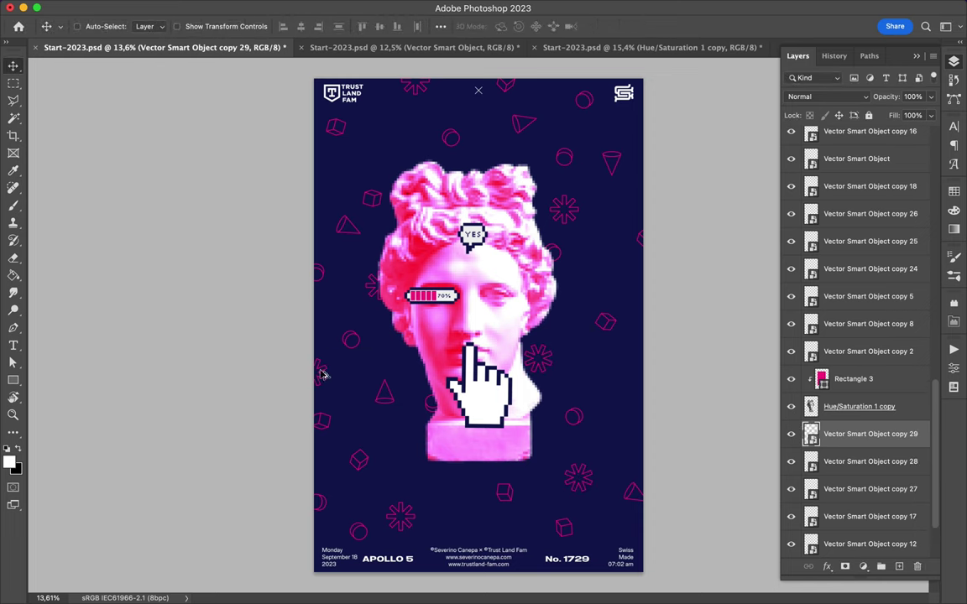
left_click_drag(420, 99, 337, 173)
mouse_move(522, 126)
left_mouse_down()
mouse_move(378, 120)
mouse_move(382, 107)
mouse_move(468, 514)
mouse_move(455, 481)
mouse_move(638, 382)
left_mouse_up()
key("ctrl+t")
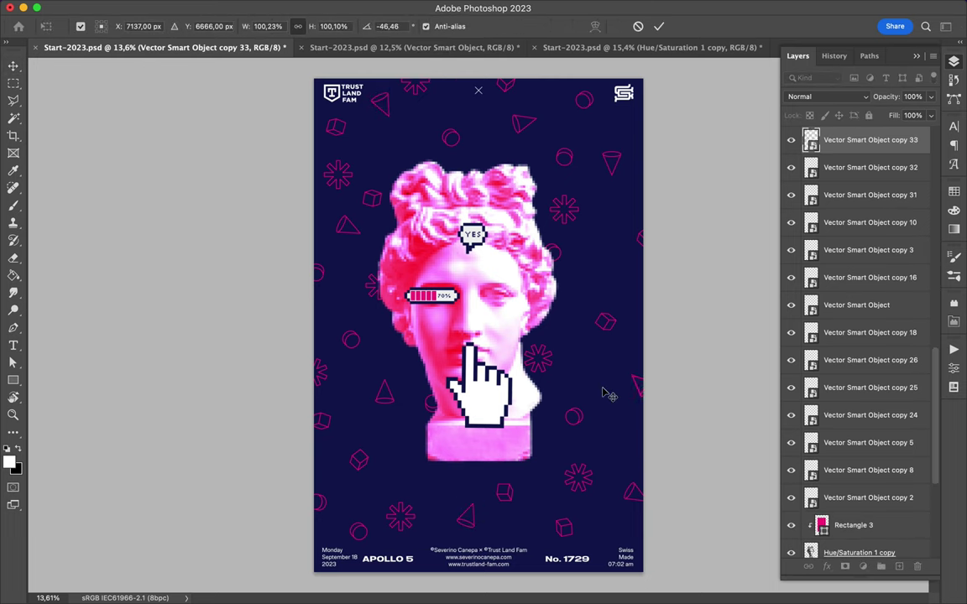
key("Return")
left_click_drag(465, 518, 523, 235)
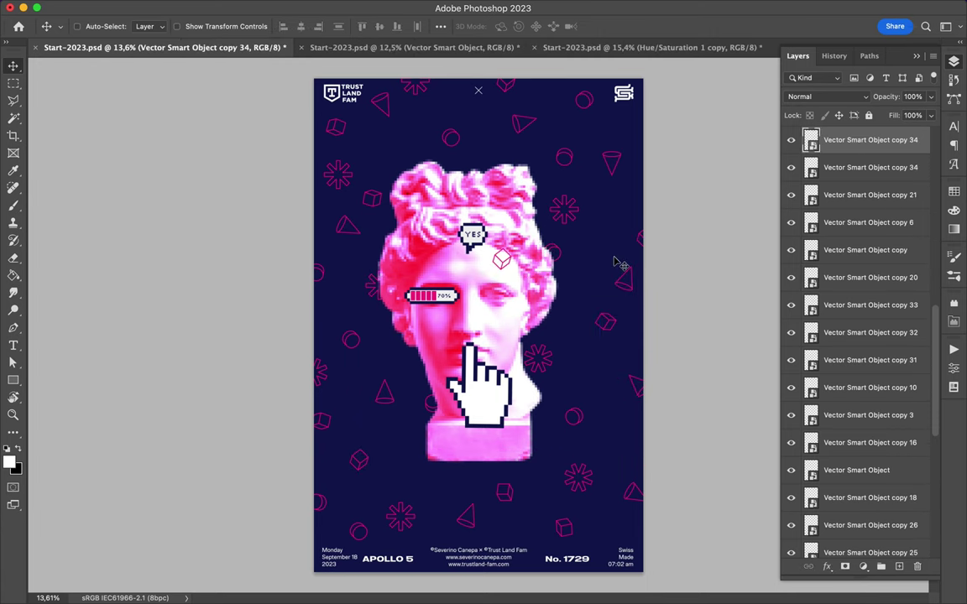
- Trace the forehead cube as a shape and fill it pink from the Swatches
key("u")
left_click_drag(514, 271, 518, 277)
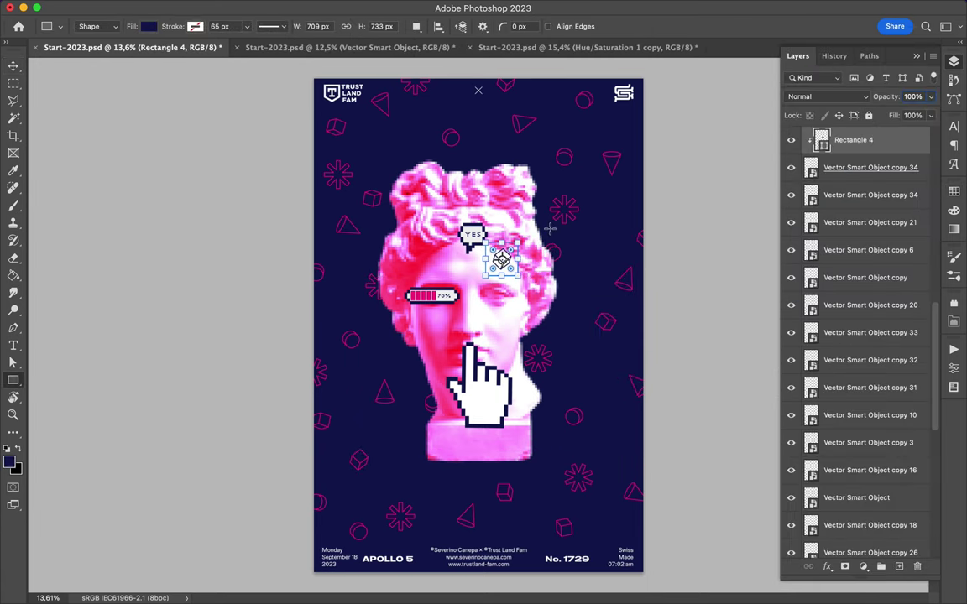
scroll(550, 227, "up", 5)
scroll(521, 187, "up", 3)
left_click(482, 243)
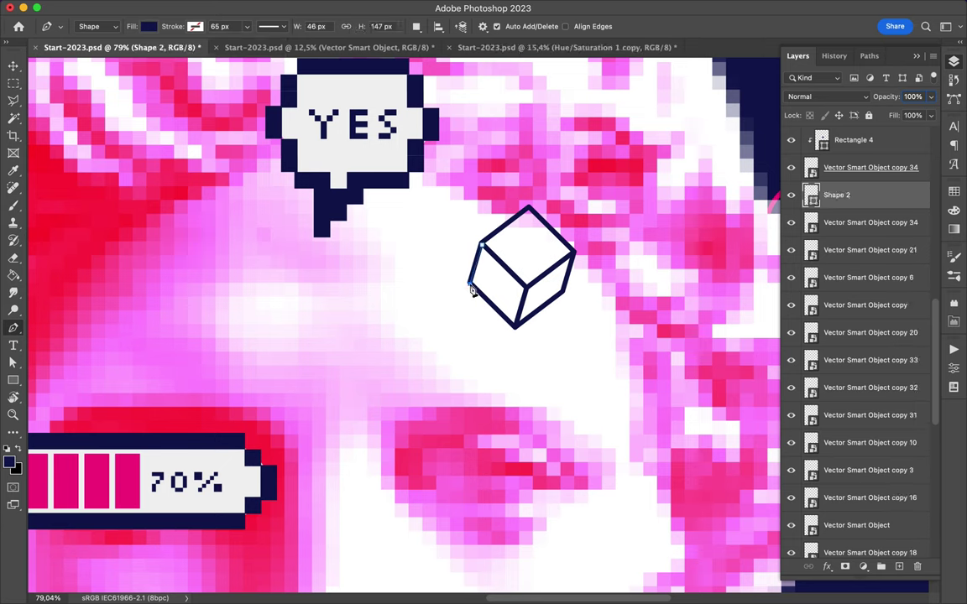
key("v")
left_click(954, 209)
left_click(865, 224)
scroll(856, 258, "up", 3)
key("ctrl+0")
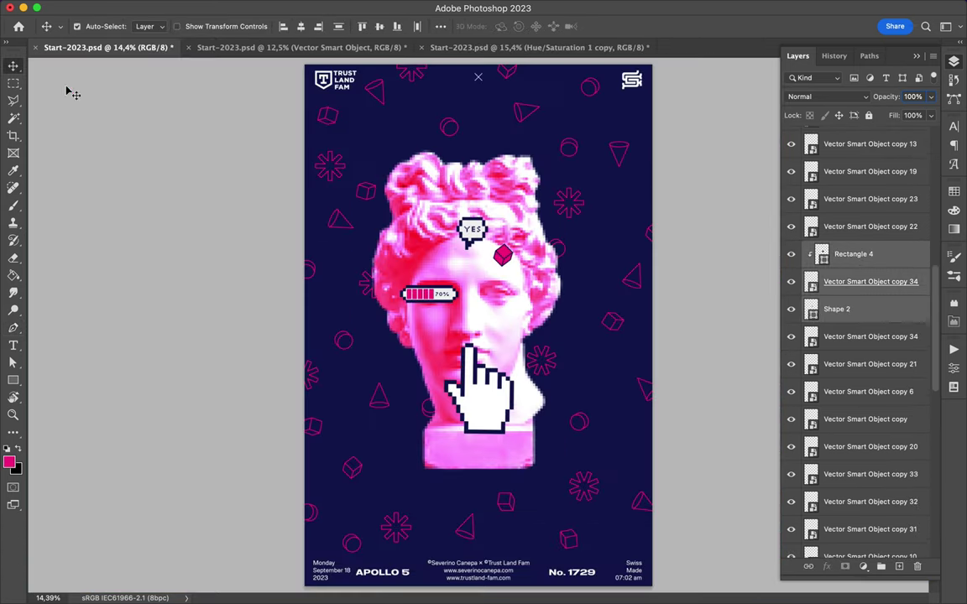
- Try white-filled and extra cube copies, delete them, and reselect the Rectangle 4 layer
left_click_drag(397, 445, 396, 445)
left_click(853, 254)
left_click(863, 311)
left_click(954, 193)
left_click(200, 26)
left_click(804, 222)
left_click(828, 313)
key("Delete")
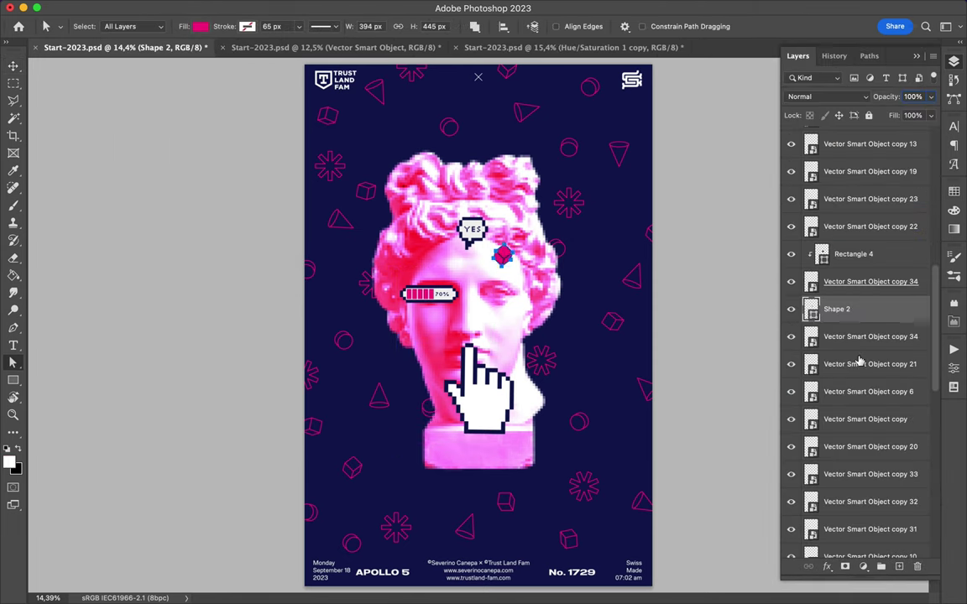
left_click_drag(857, 255, 851, 331)
key("v")
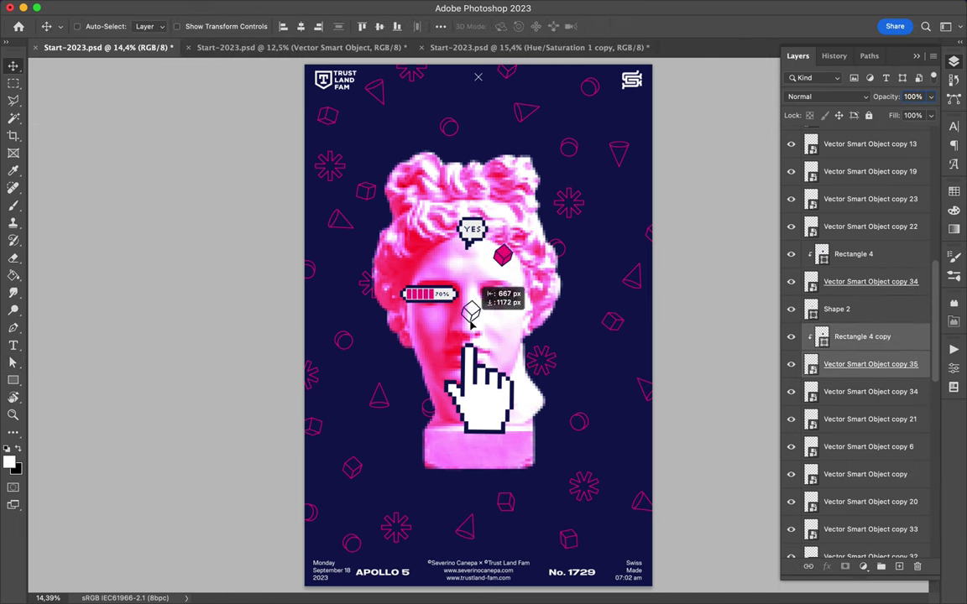
key("Delete")
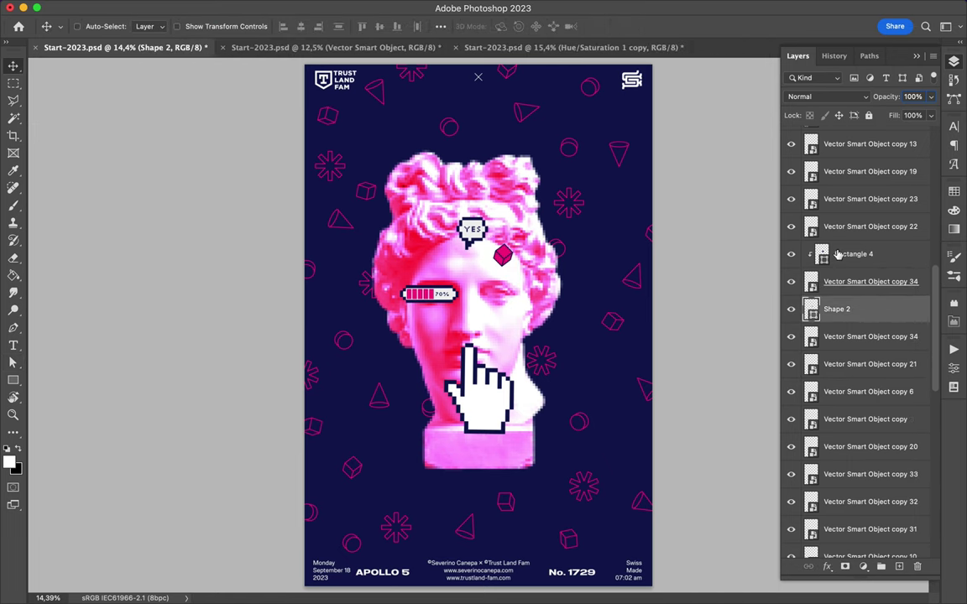
left_click(852, 242)
scroll(464, 264, "up", 3)
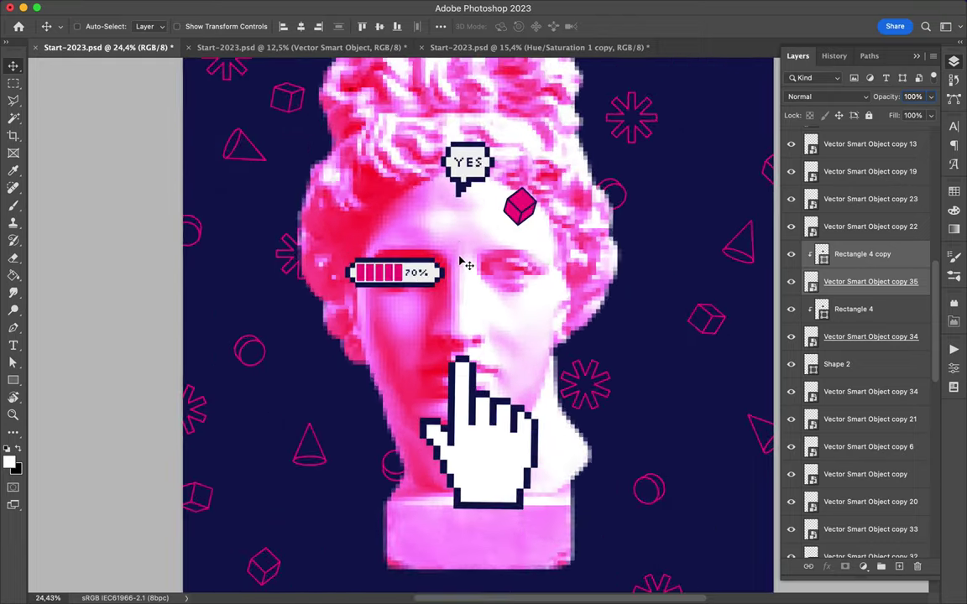
- Group the cube layers and place copies left of the face and near the bottom right
scroll(518, 260, "up", 3)
key("Delete")
left_click(793, 256)
key("ctrl+alt+g")
key("ctrl+g")
left_click_drag(390, 283, 305, 356)
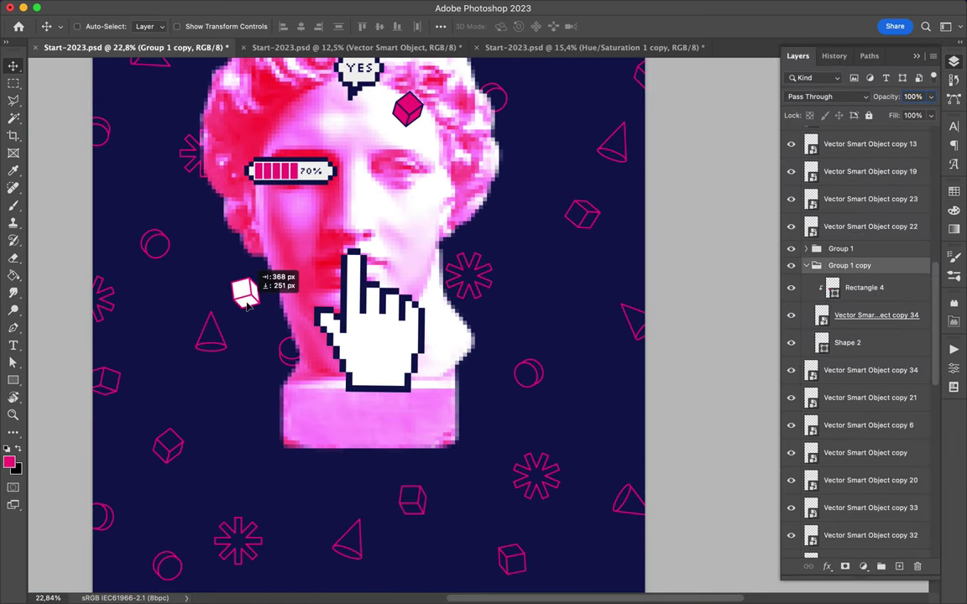
left_click_drag(249, 306, 470, 528)
- Set the lower cube copy's Shape 2 fill to pink
key("a")
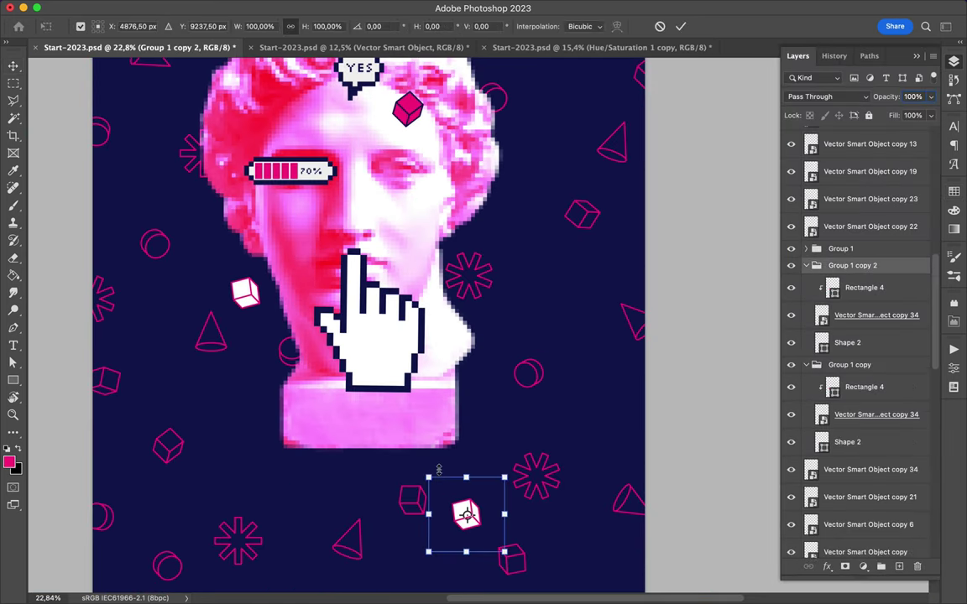
left_click(860, 288)
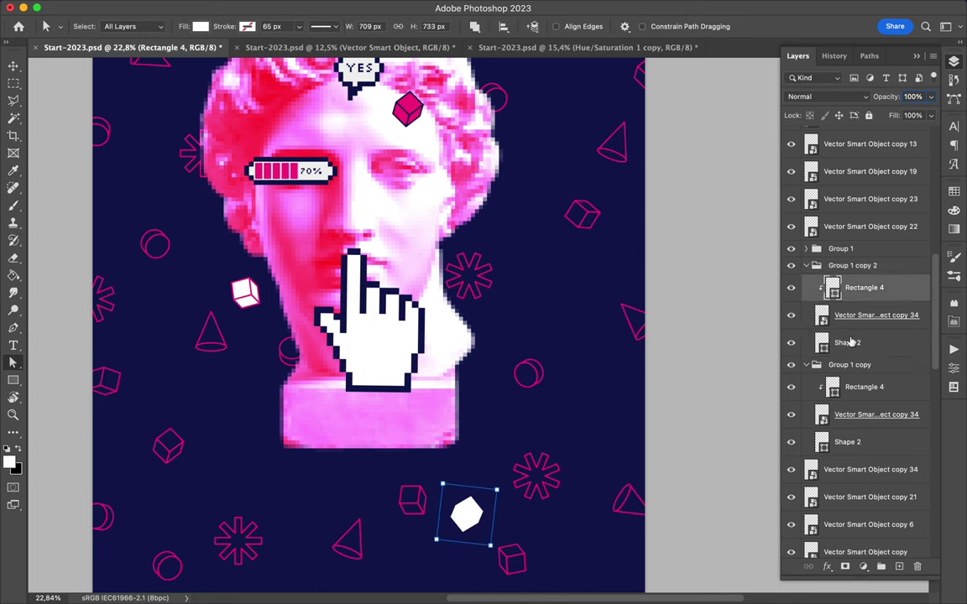
left_click(873, 315)
left_click(845, 351)
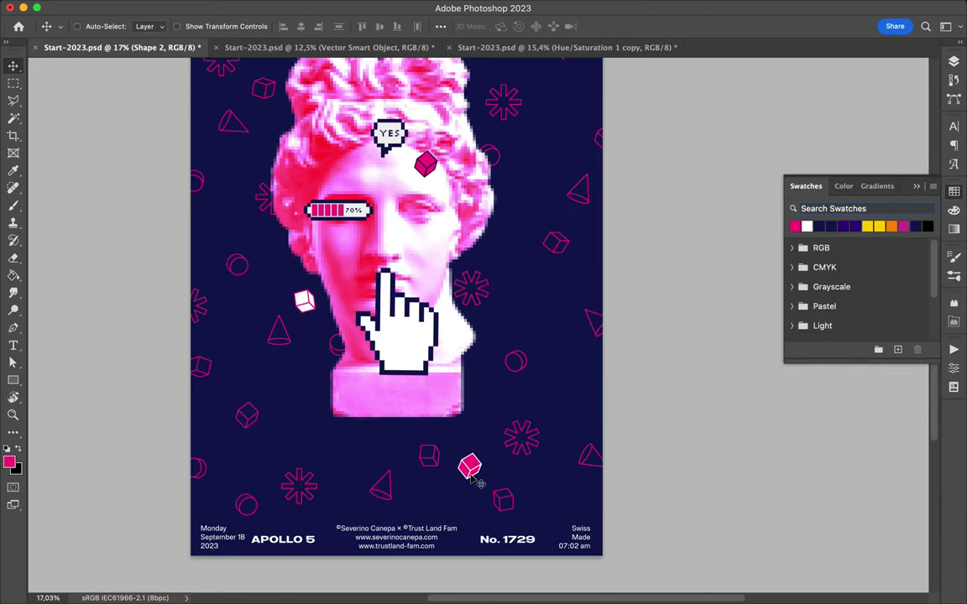
left_click(954, 62)
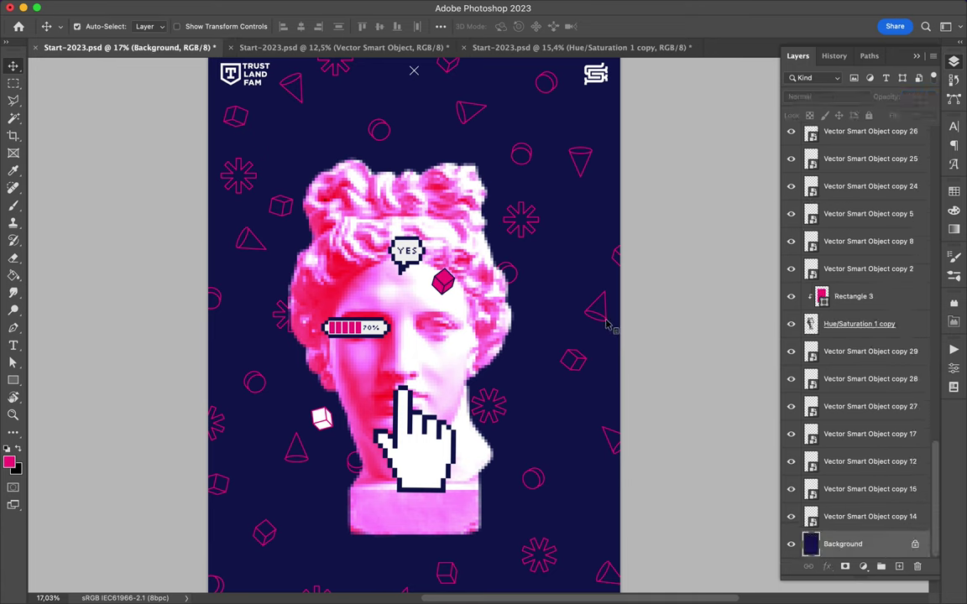
- Trace a white fill inside the outlined cone, group it, and duplicate the group
scroll(525, 341, "up", 5)
key("p")
left_click(463, 286)
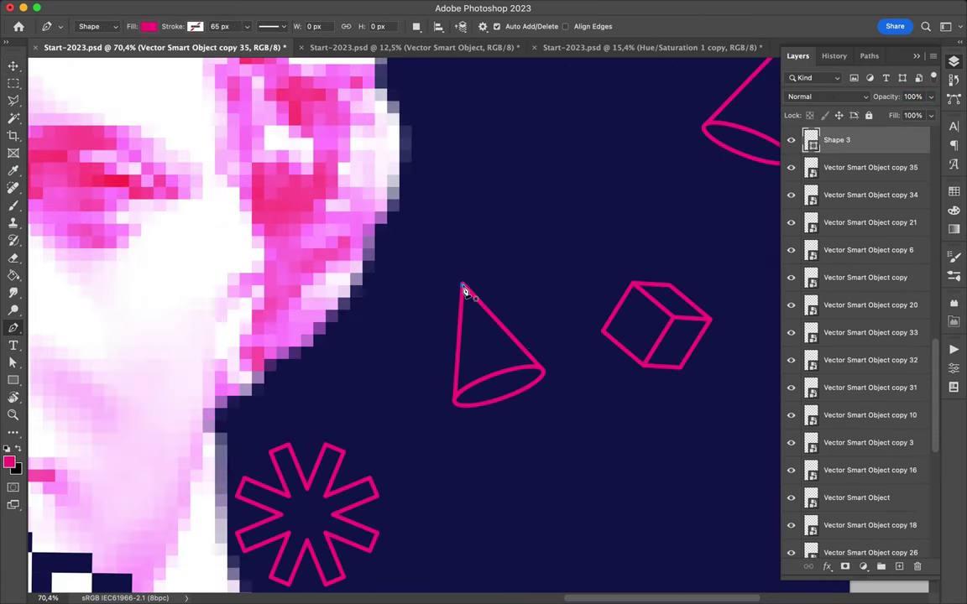
left_click(454, 402)
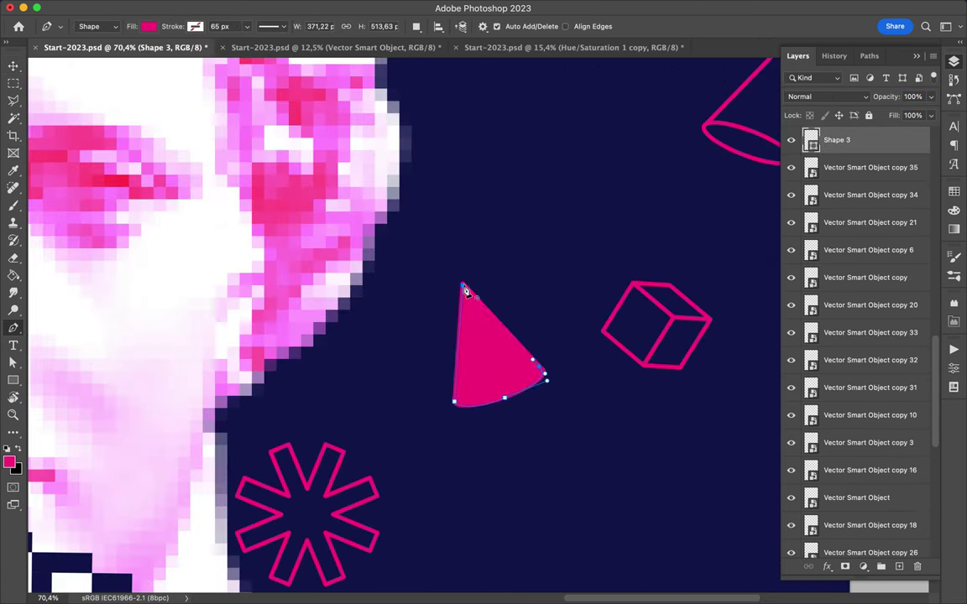
left_click(954, 191)
left_click(882, 568)
key("ctrl+j")
- Move the cone copy onto the statue's face and rotate it slightly
key("v")
left_click_drag(495, 352, 216, 278)
key("ctrl+t")
left_click_drag(277, 193, 291, 168)
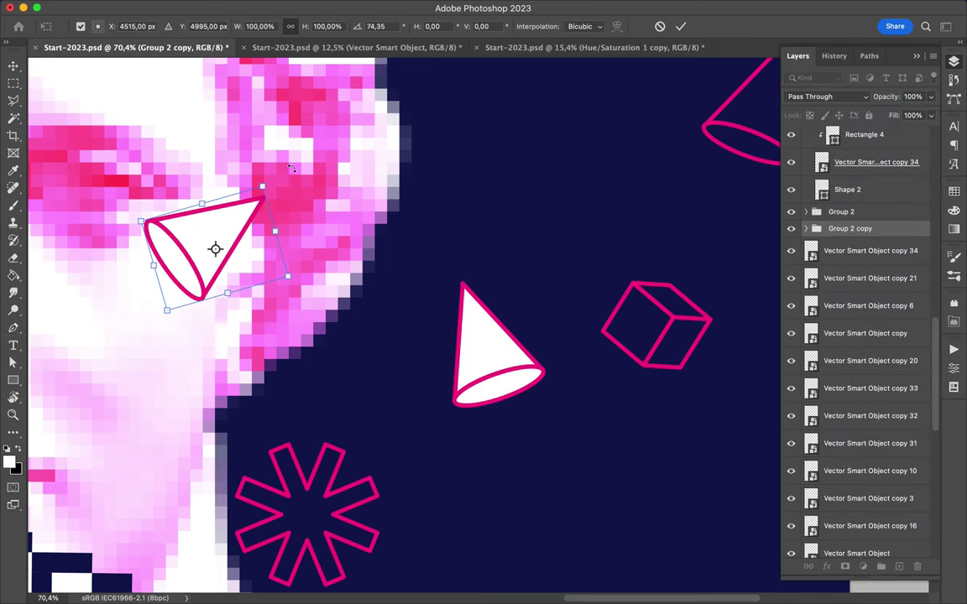
key("Return")
key("ctrl+0")
scroll(480, 319, "up", 3)
- Fill the face cone copy's shape with navy from the Swatches panel
key("a")
left_click(806, 228)
left_click(873, 250)
left_click(848, 278)
left_click(954, 191)
left_click(795, 162)
left_click(955, 191)
left_click(843, 252)
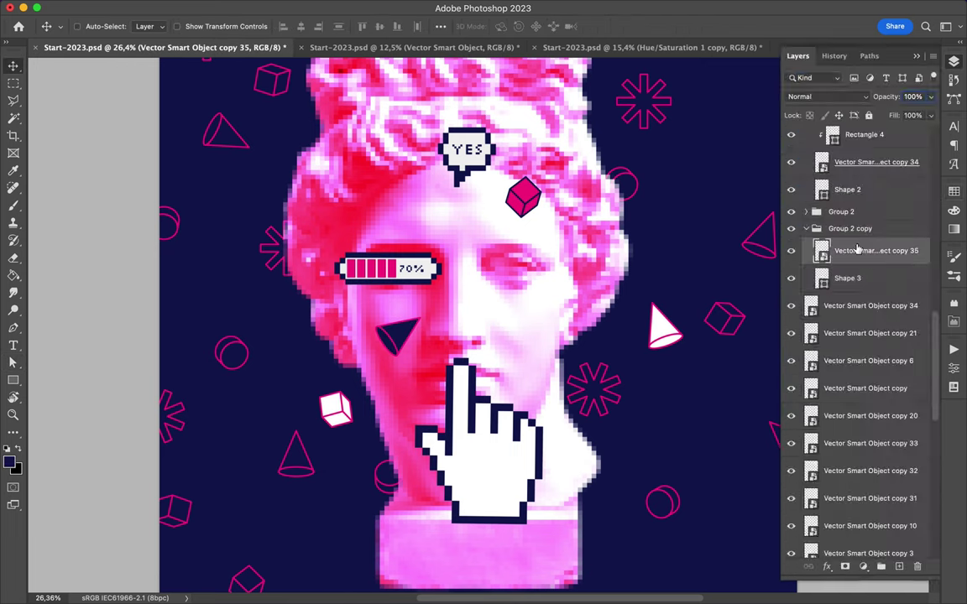
- Draw a navy rectangle shading block over the cone and duplicate the navy cone group
key("u")
left_click_drag(370, 313, 433, 359)
left_click(955, 191)
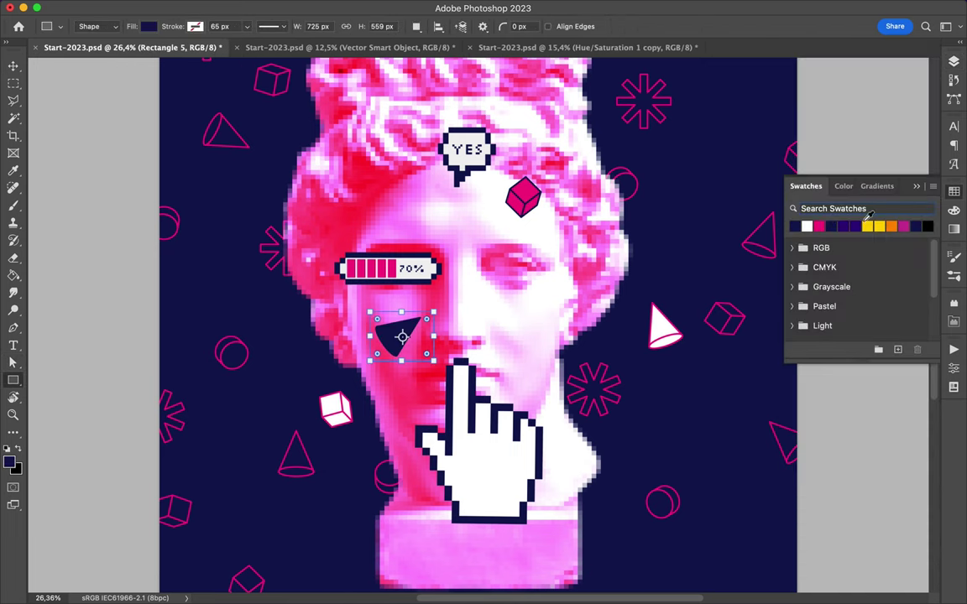
key("v")
key("ctrl+0")
key("F7")
left_click(813, 228)
key("ctrl+j")
left_click(318, 278, "ctrl")
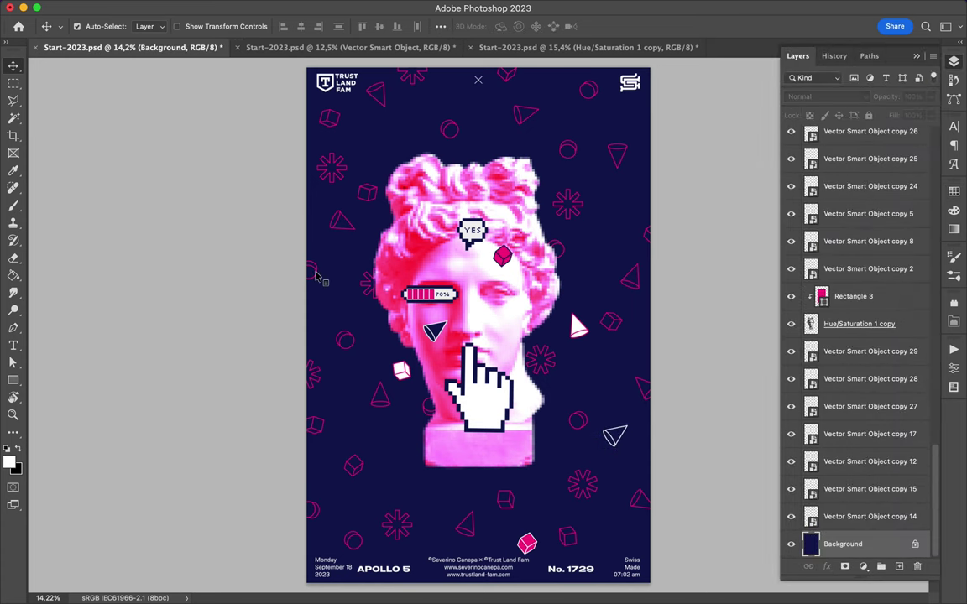
- Copy the outlined circle onto the hair and trace a white fill inside it
left_click_drag(318, 278, 429, 183)
scroll(432, 189, "up", 10)
key("p")
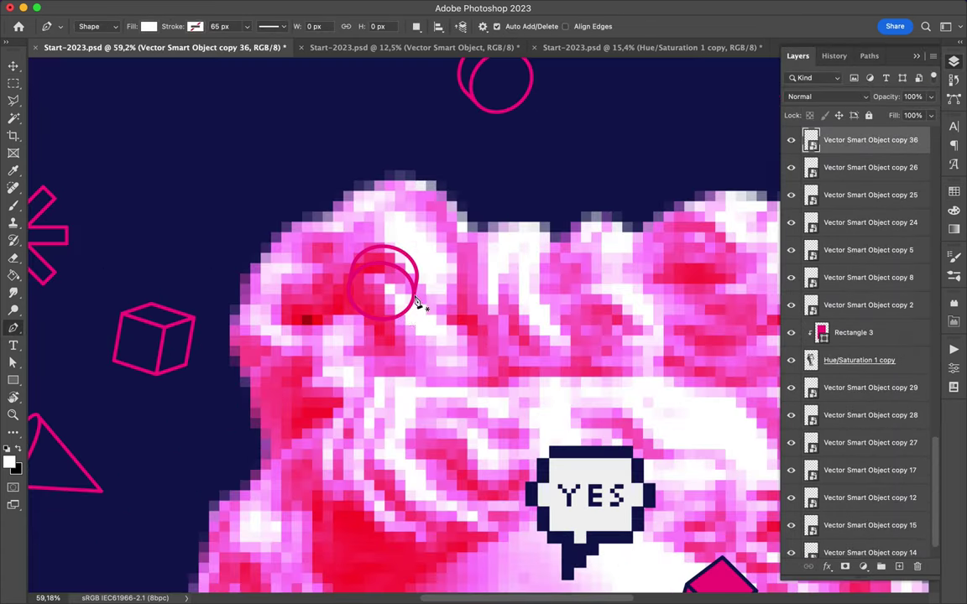
left_click(417, 272)
left_click_drag(415, 293, 388, 253)
left_click(350, 284)
left_click_drag(375, 317, 386, 322)
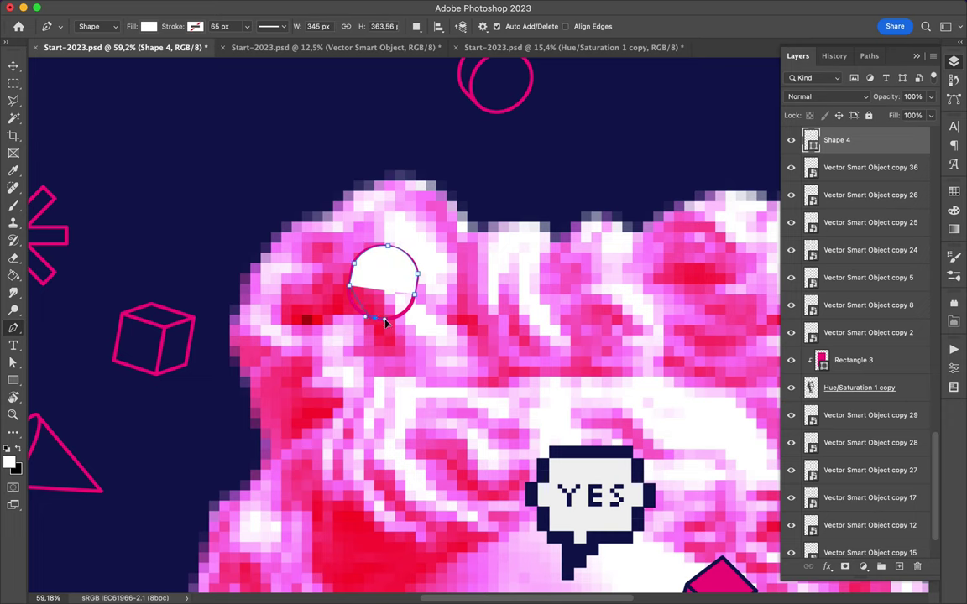
- Group the circle with its white fill, reposition it, and copy it onto the hair
left_click(895, 171, "shift")
key("v")
scroll(416, 286, "down", 5)
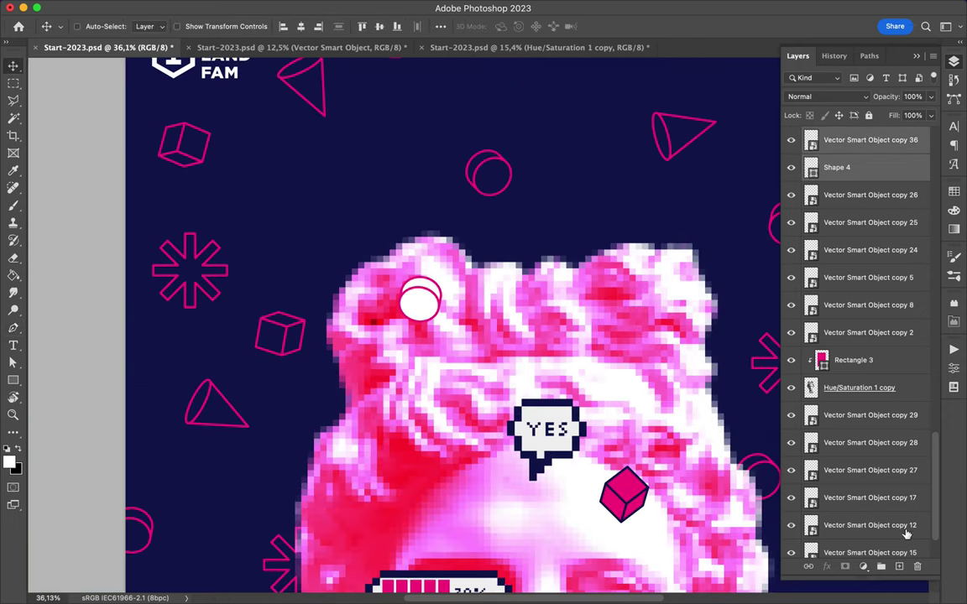
key("ctrl+g")
left_click_drag(428, 315, 361, 237)
scroll(361, 237, "down", 3)
mouse_move(336, 195)
left_mouse_down()
mouse_move(503, 267)
mouse_move(521, 286)
left_mouse_up()
- Add a navy rectangle shading block to the circle and copy it right of the head
left_click(860, 157)
key("u")
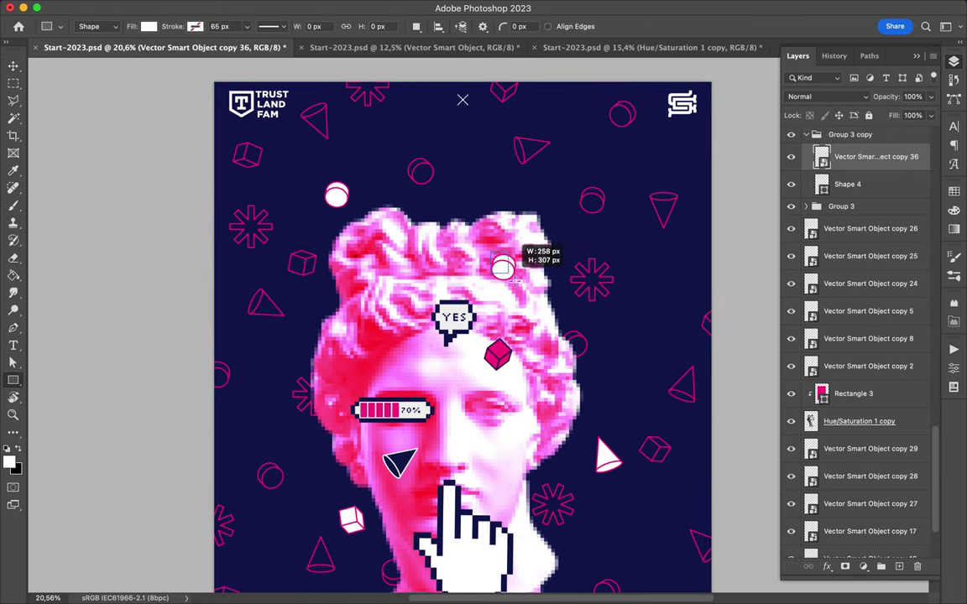
left_click(954, 82)
left_click(954, 63)
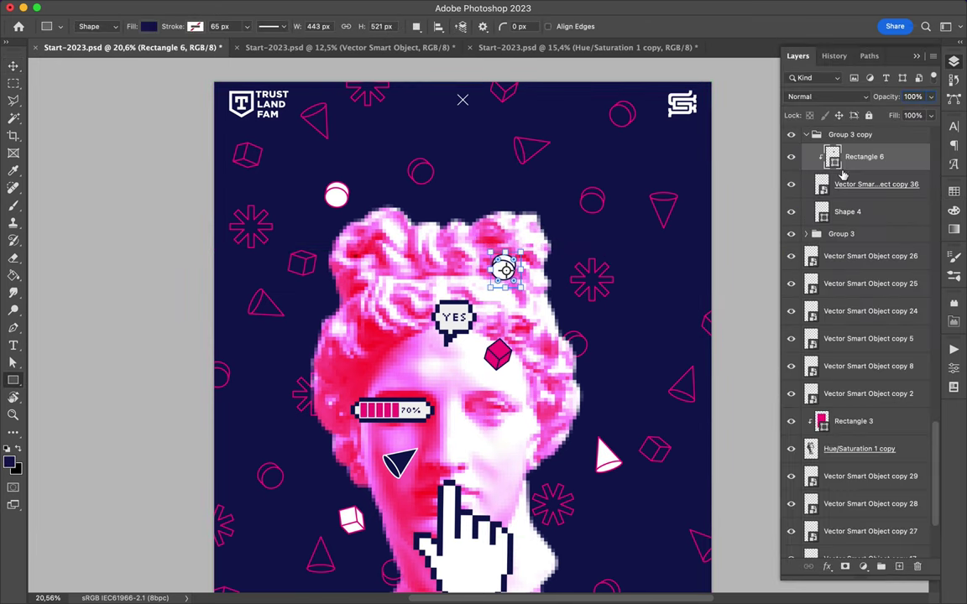
key("v")
scroll(514, 172, "down", 3)
left_click_drag(504, 139, 661, 164)
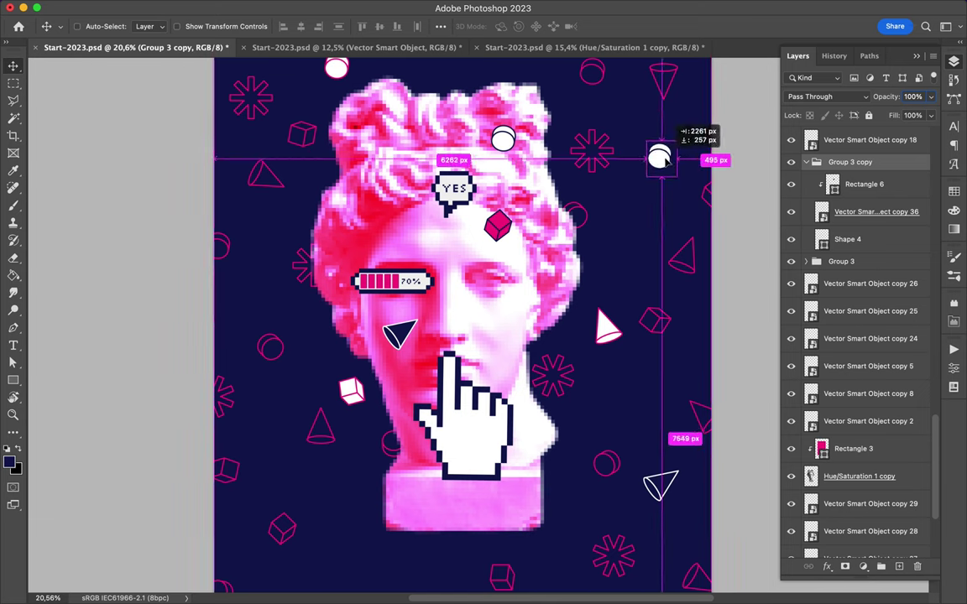
- Recolor the right-hand circle copy's fill pink from the Swatches panel
key("a")
left_click(955, 192)
left_click(954, 63)
left_click(848, 239)
left_click(954, 192)
left_click(795, 226)
key("v")
- Copy the white circle group toward the top of the poster
scroll(576, 303, "up", 1)
left_click(954, 62)
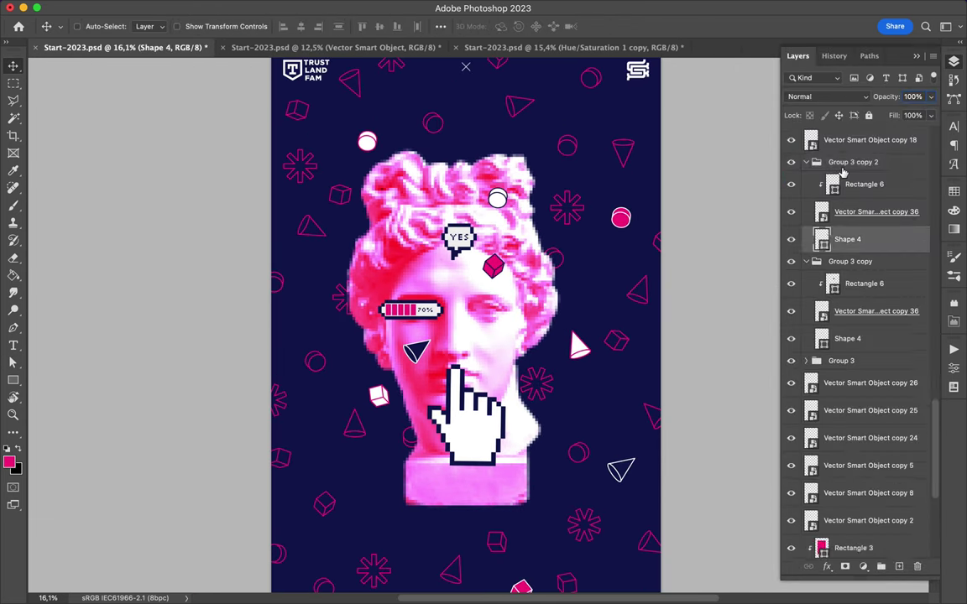
left_click(851, 243)
left_click(851, 341)
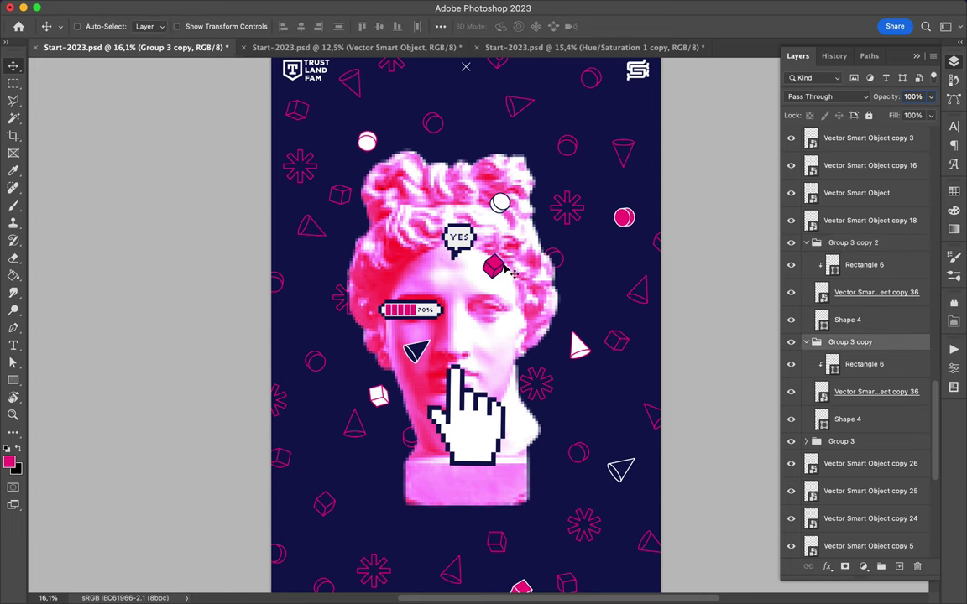
scroll(500, 277, "down", 4)
left_click_drag(591, 242, 539, 155)
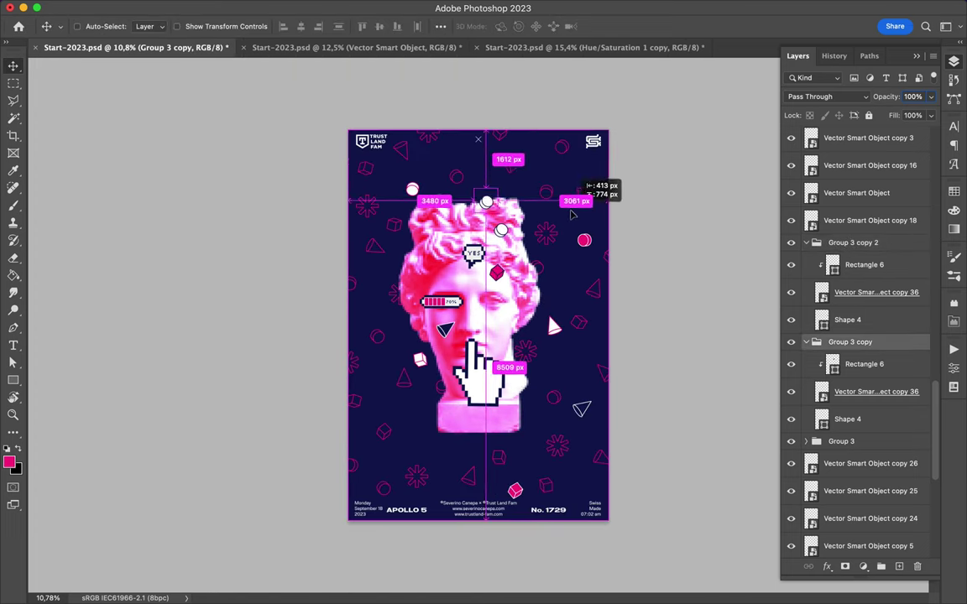
- Recolor the top circle copy's fill pink from the Swatches panel
key("a")
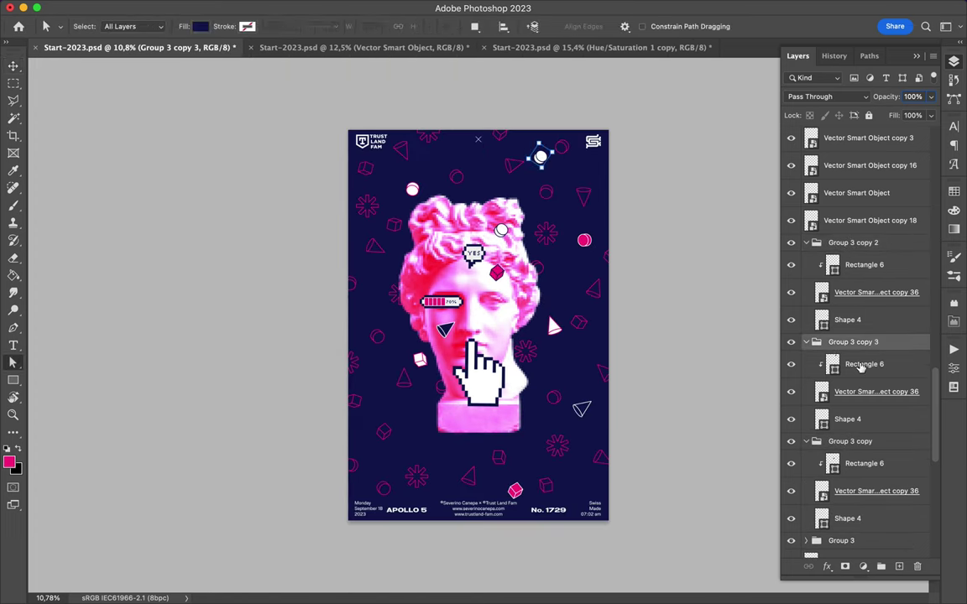
left_click(865, 363)
left_click(954, 191)
left_click(954, 62)
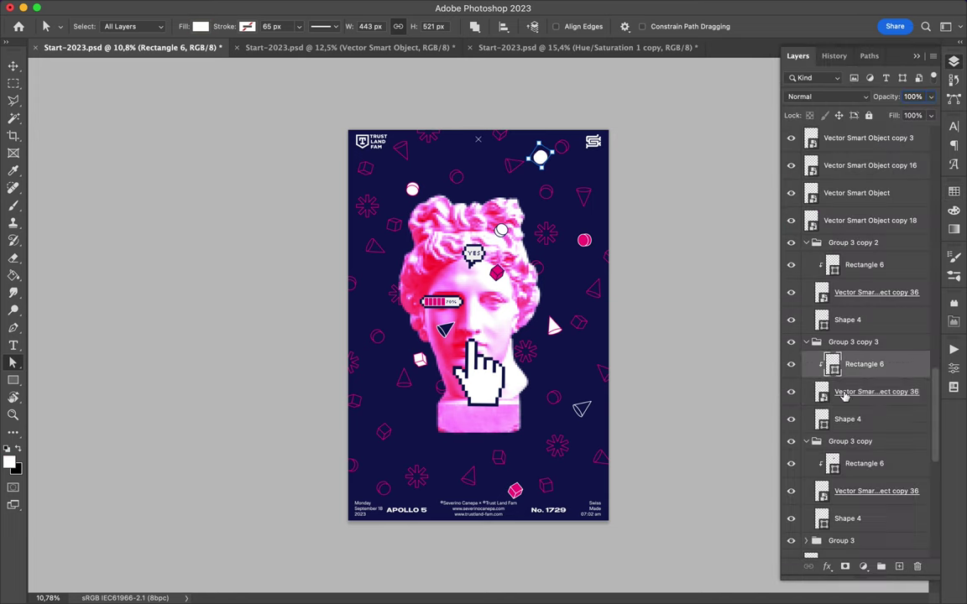
left_click(853, 428)
left_click(953, 191)
key("v")
- Select the white circle group and copy it beside the pointing hand
scroll(499, 219, "up", 3)
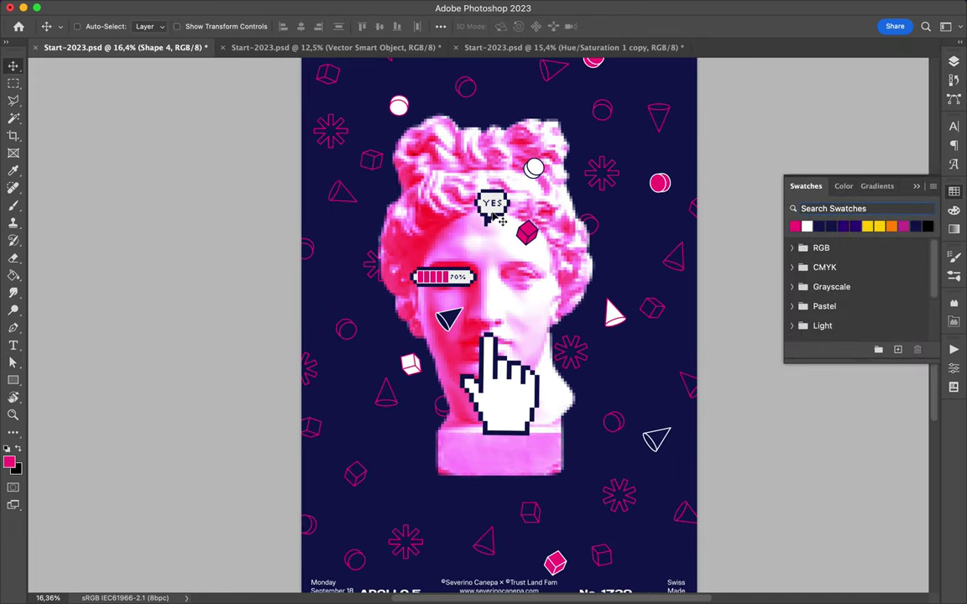
scroll(499, 219, "up", 5)
scroll(499, 219, "down", 5)
left_click(571, 304)
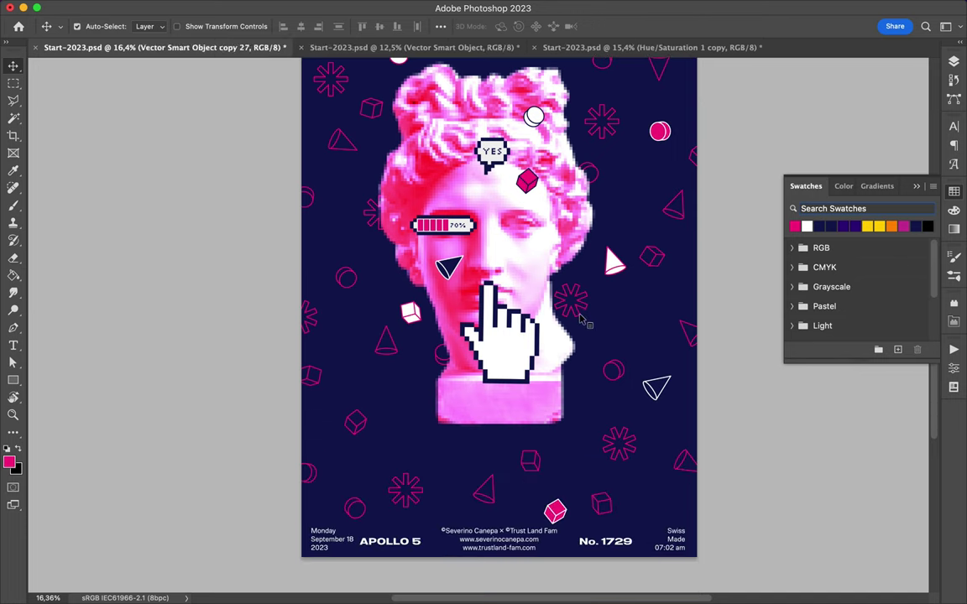
left_click(697, 352)
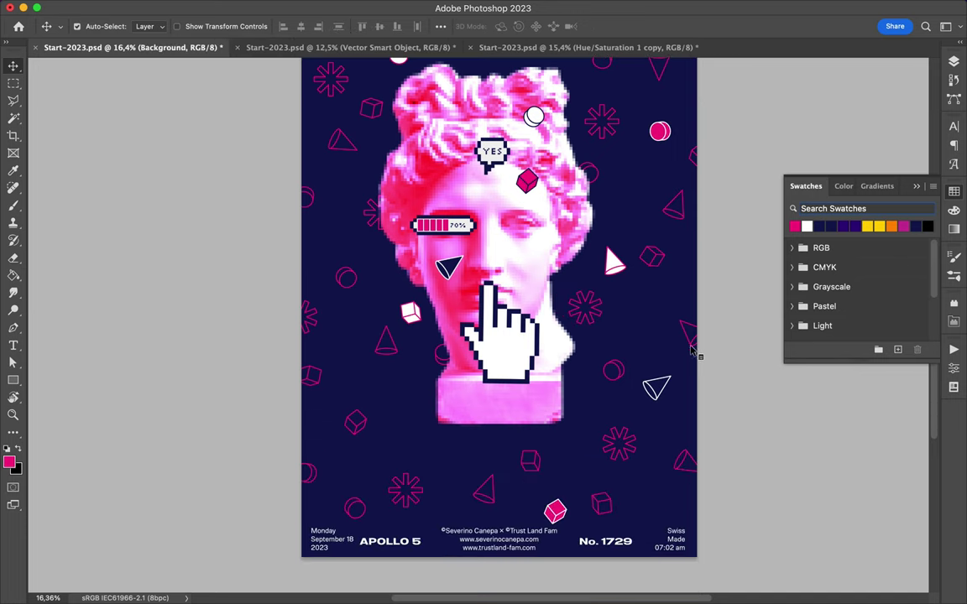
left_click(693, 352, "ctrl")
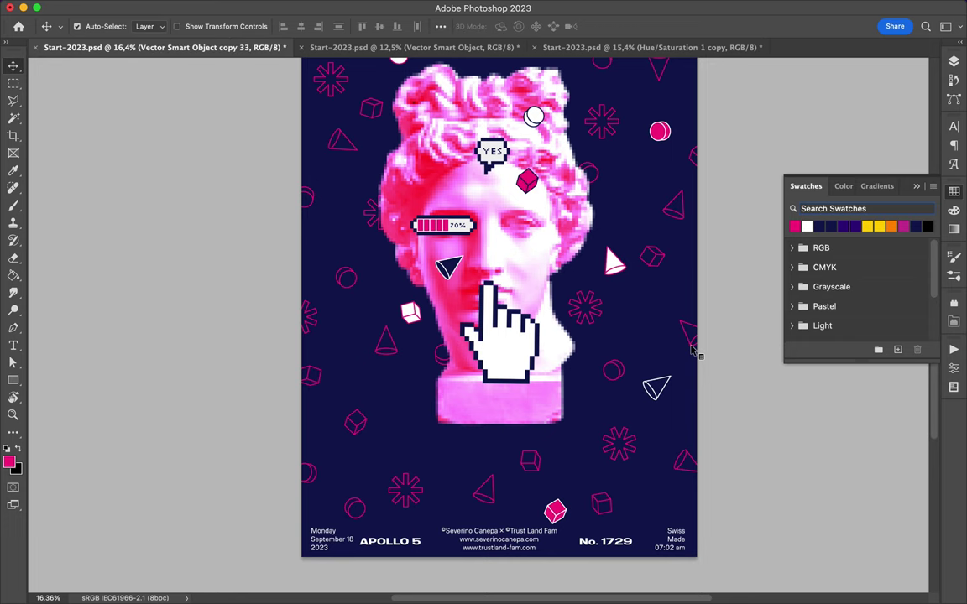
scroll(432, 511, "down", 2)
left_click(461, 205, "ctrl")
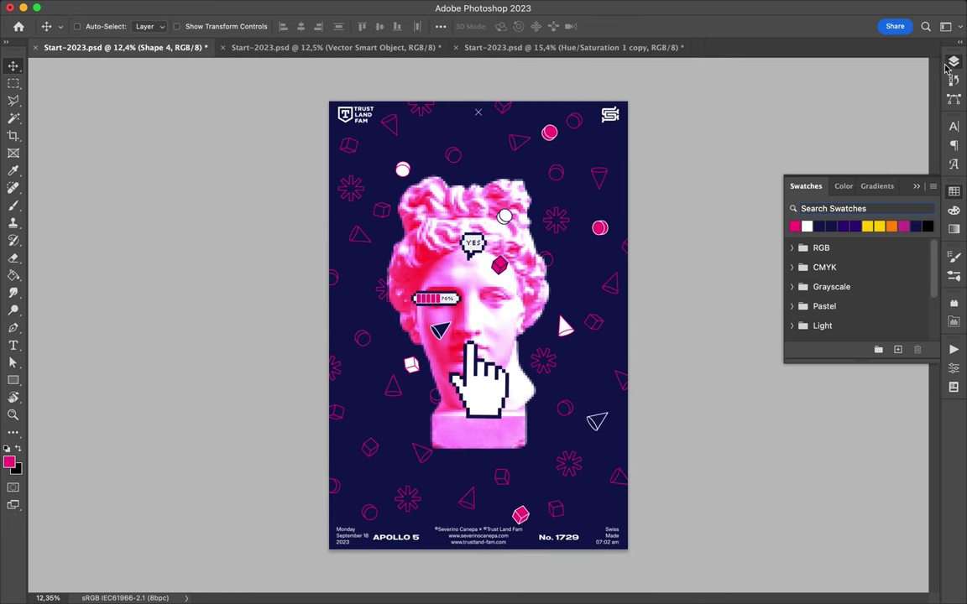
key("F7")
left_click(503, 217, "ctrl")
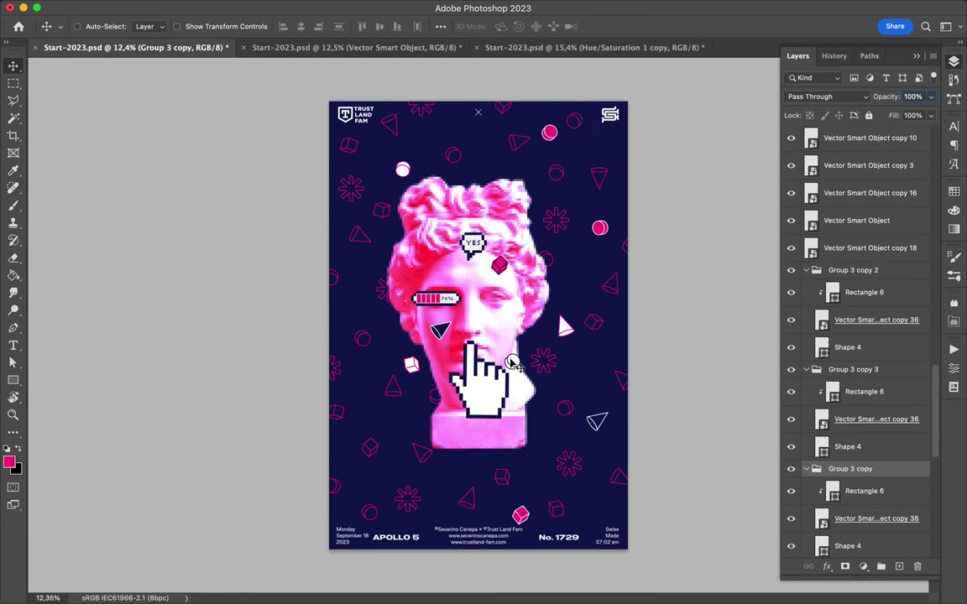
- Copy the filled cube group beside the pointing hand
left_click(514, 362, "ctrl")
left_click_drag(514, 363, 447, 352)
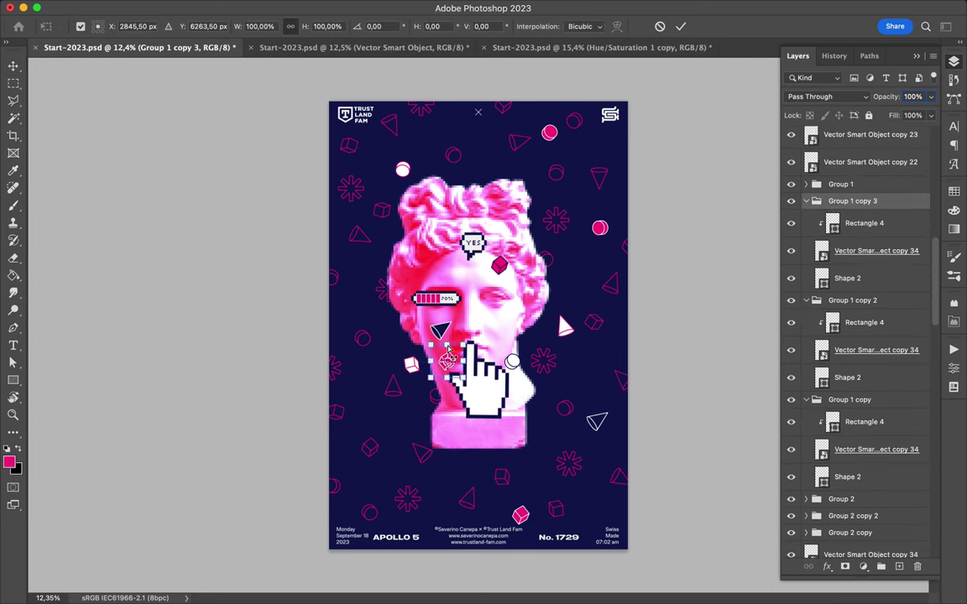
key("Return")
- Copy another cube onto the top of the hair and save the poster
key("F7")
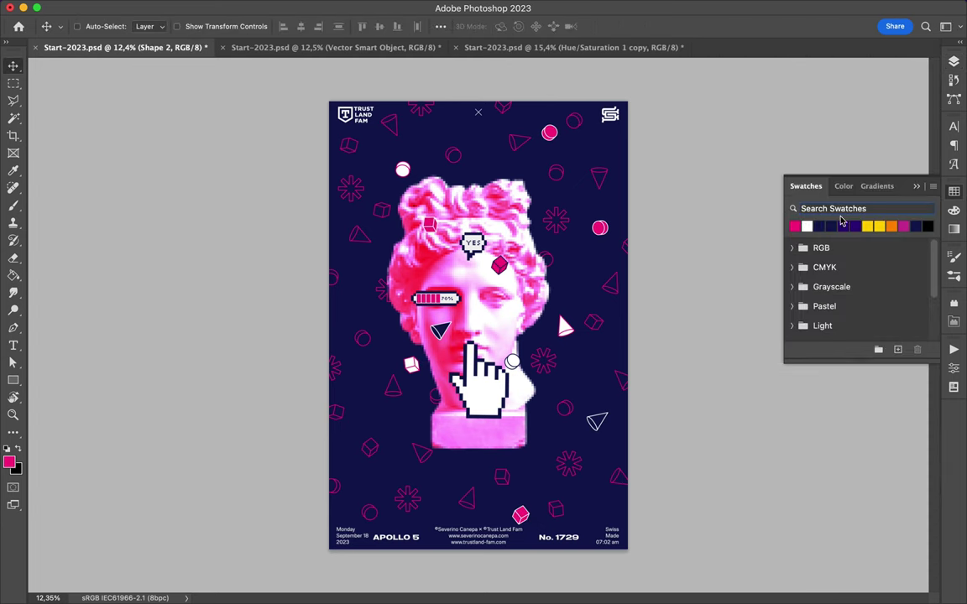
key("F7")
mouse_move(429, 225)
left_mouse_down()
mouse_move(395, 417)
mouse_move(503, 191)
left_mouse_up()
key("Return")
key("ctrl+s")
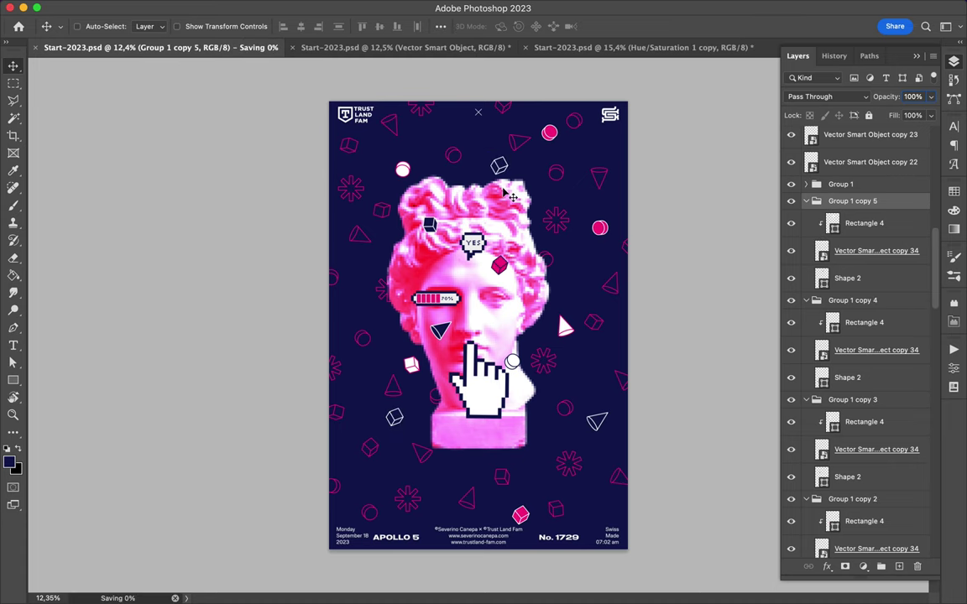